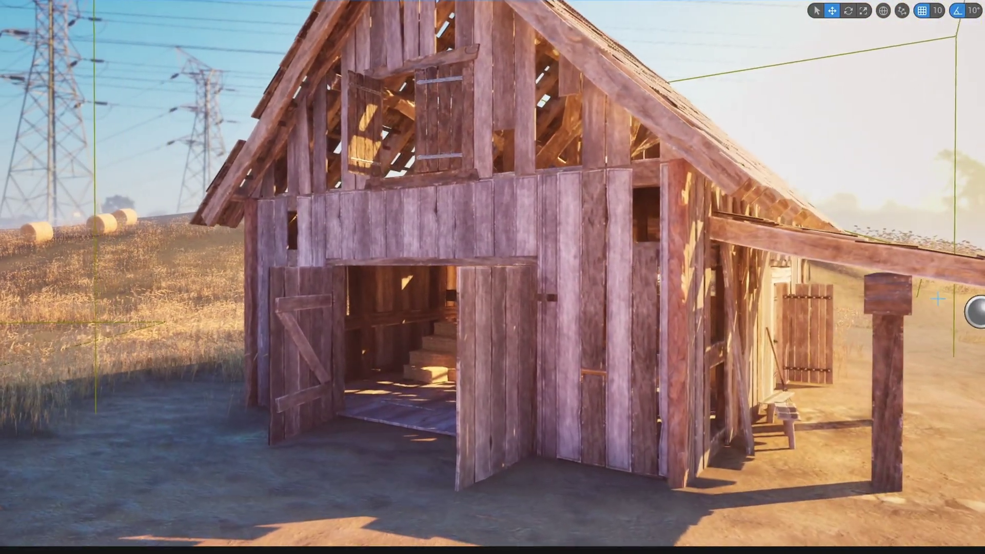
Step: Select the board panel right of the doorway, try tint colours without keeping them, and lower its roughness offset
{"action": "left_click", "coordinate": [589, 233]}
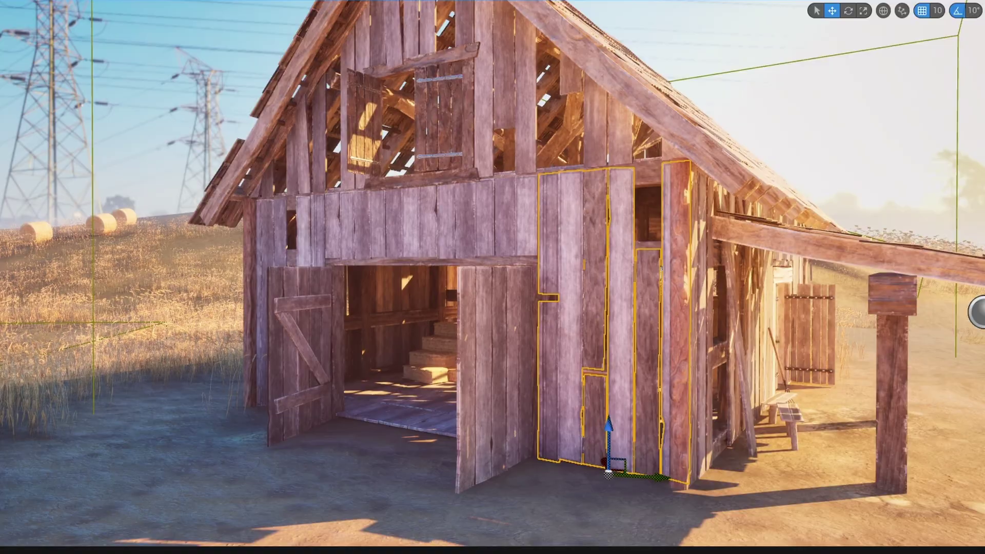
{"action": "mouse_move", "coordinate": [724, 427]}
{"action": "left_mouse_down"}
{"action": "mouse_move", "coordinate": [106, 133]}
{"action": "mouse_move", "coordinate": [110, 68]}
{"action": "left_mouse_up"}
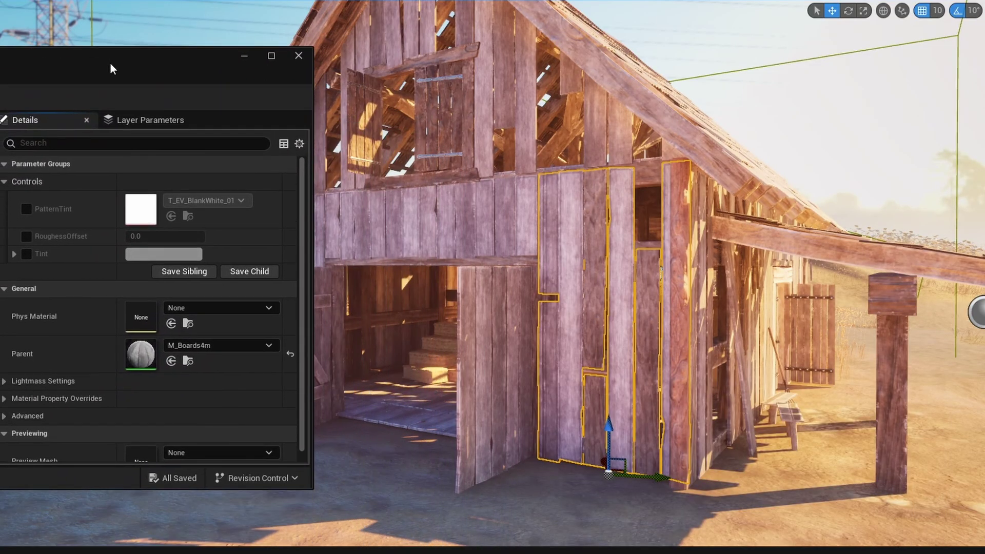
{"action": "left_click", "coordinate": [167, 255]}
{"action": "mouse_move", "coordinate": [260, 338]}
{"action": "left_mouse_down"}
{"action": "mouse_move", "coordinate": [260, 312]}
{"action": "mouse_move", "coordinate": [199, 300]}
{"action": "mouse_move", "coordinate": [162, 362]}
{"action": "mouse_move", "coordinate": [213, 469]}
{"action": "mouse_move", "coordinate": [327, 381]}
{"action": "left_mouse_up"}
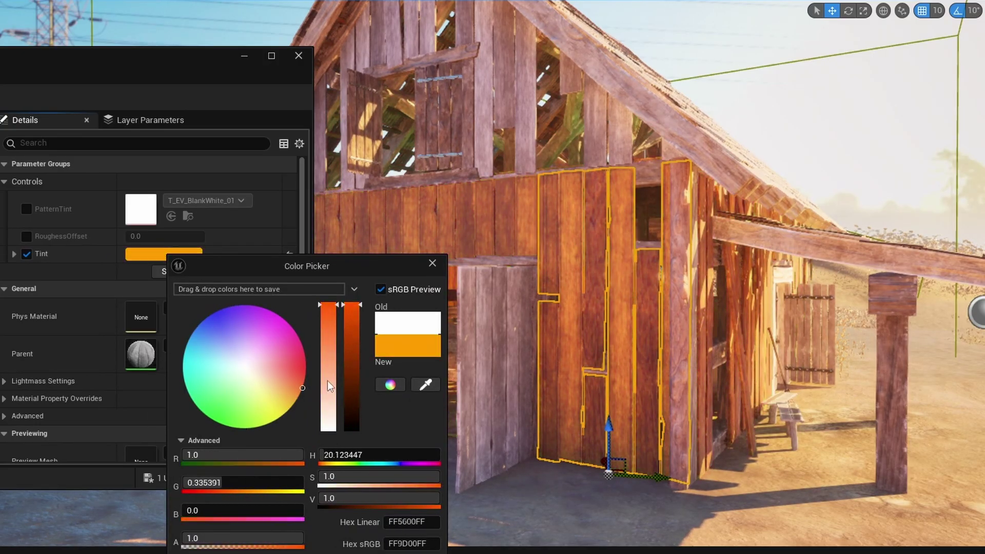
{"action": "key", "text": "Escape"}
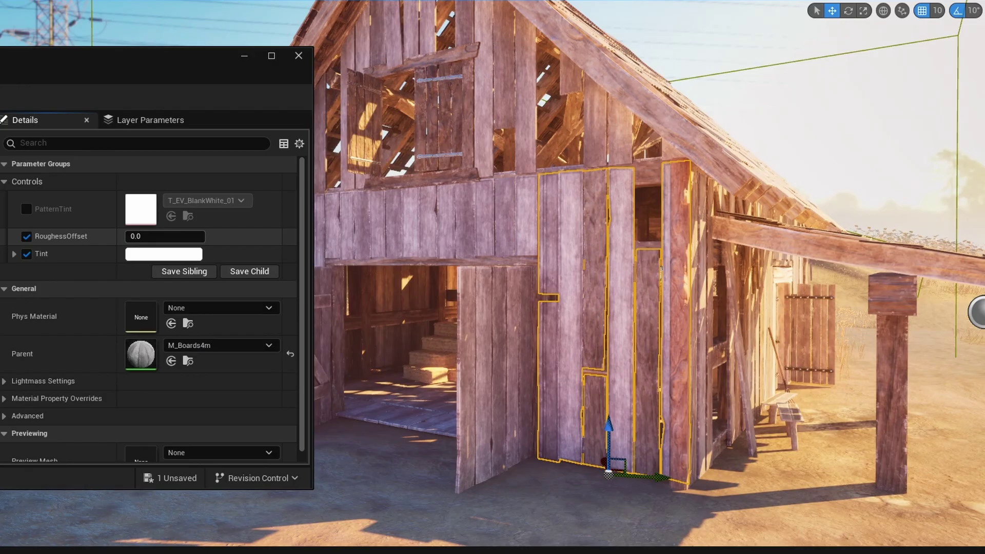
{"action": "mouse_move", "coordinate": [165, 236]}
{"action": "left_mouse_down"}
{"action": "mouse_move", "coordinate": [138, 236]}
{"action": "mouse_move", "coordinate": [154, 236]}
{"action": "left_mouse_up"}
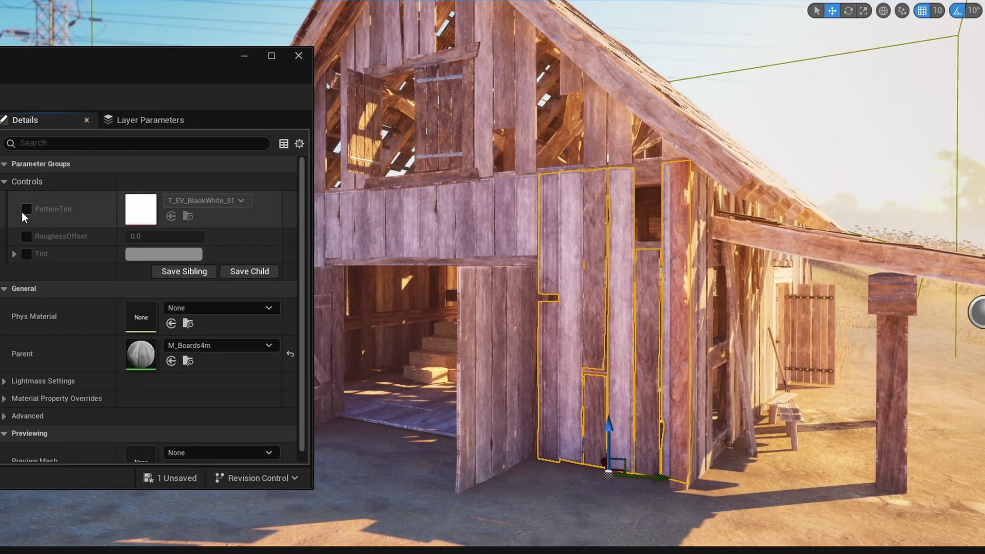
Step: Enable the PatternTint texture override and browse its texture choices without changing anything
{"action": "left_click", "coordinate": [27, 208]}
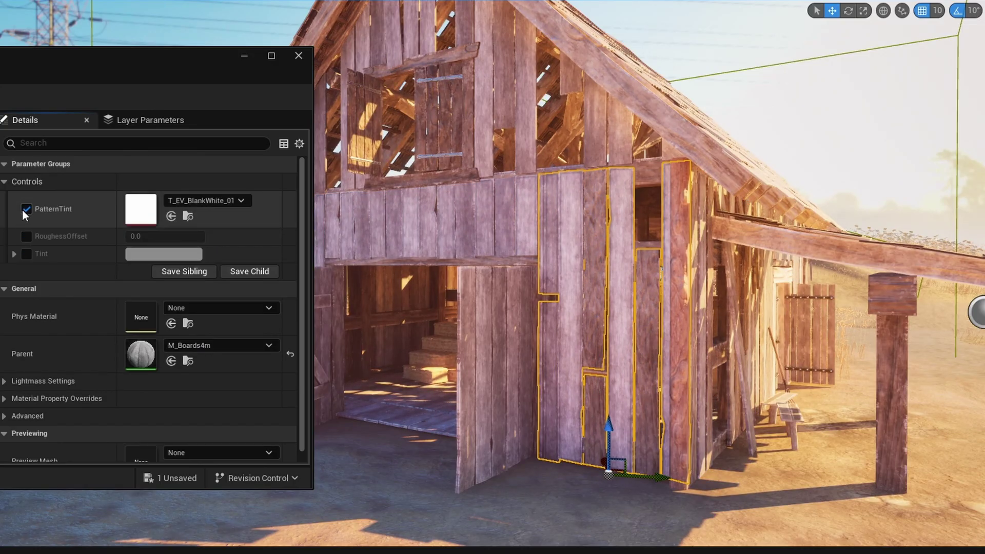
{"action": "left_click", "coordinate": [232, 198]}
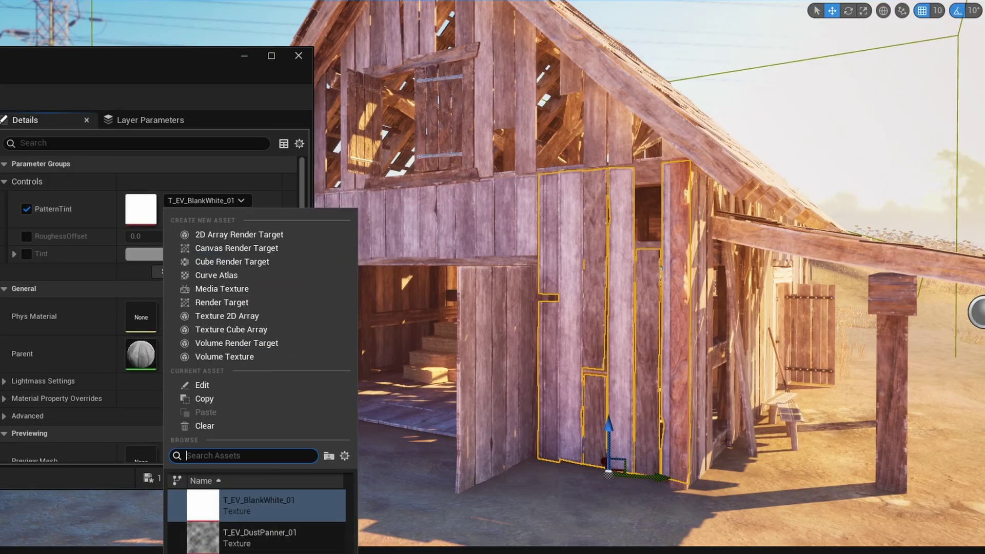
{"action": "key", "text": "Escape"}
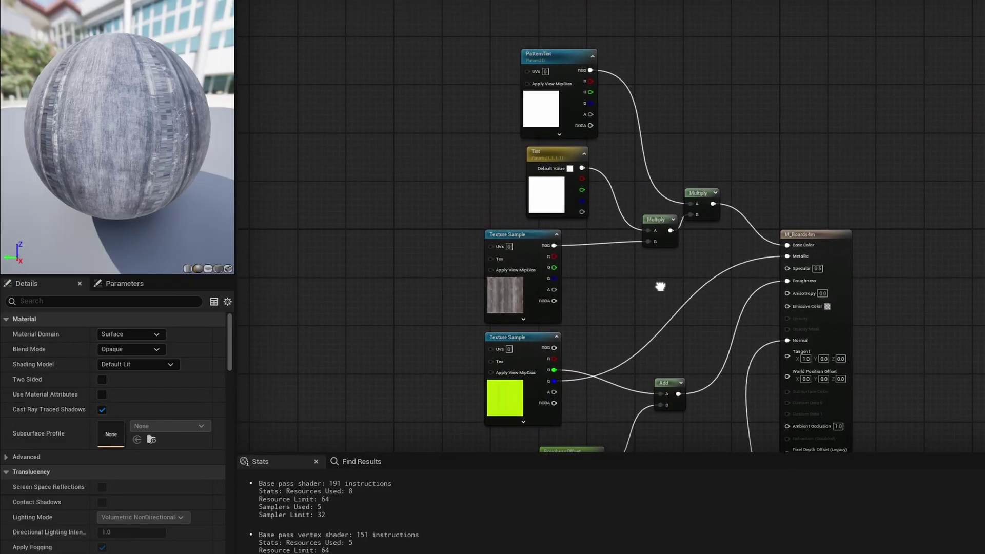
{"action": "scroll", "coordinate": [638, 281], "scroll_direction": "up", "scroll_amount": 1}
{"action": "scroll", "coordinate": [616, 291], "scroll_direction": "up", "scroll_amount": 1}
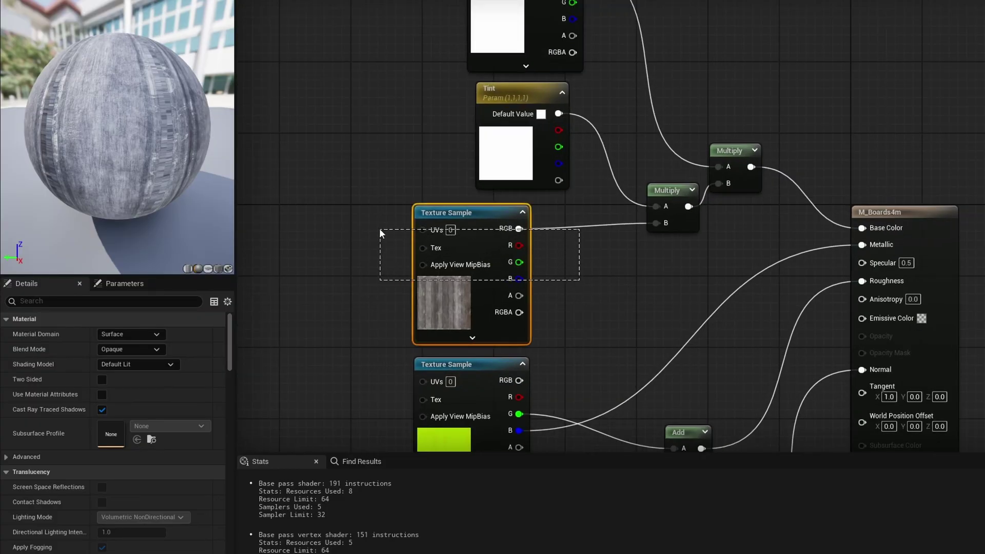
Step: Inspect the Tint, PatternTint and RoughnessOffset parameter nodes, leaving Tint selected
{"action": "left_click_drag", "start_coordinate": [380, 229], "coordinate": [380, 229]}
{"action": "right_click_drag", "start_coordinate": [610, 255], "coordinate": [587, 210]}
{"action": "left_click_drag", "start_coordinate": [482, 176], "coordinate": [507, 174]}
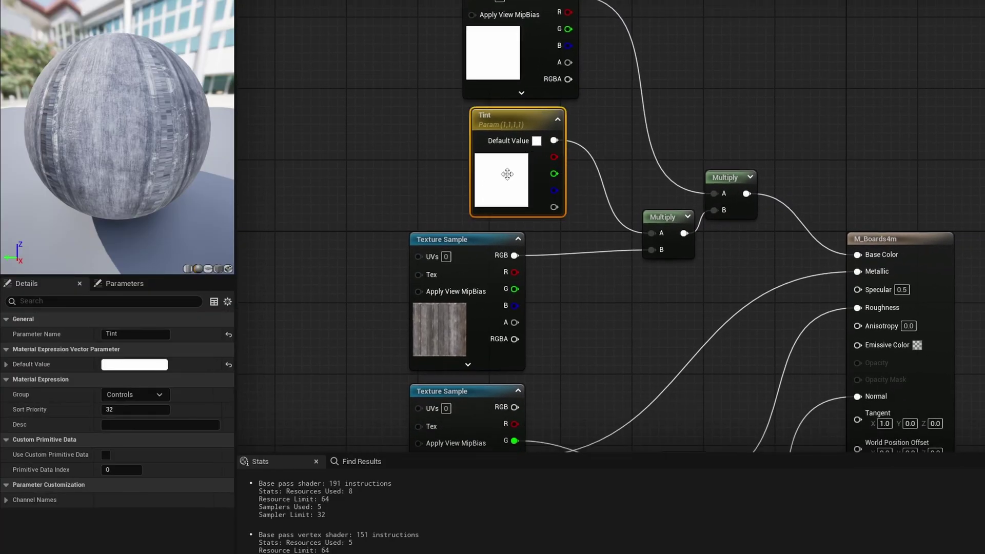
{"action": "right_click_drag", "start_coordinate": [687, 60], "coordinate": [695, 121]}
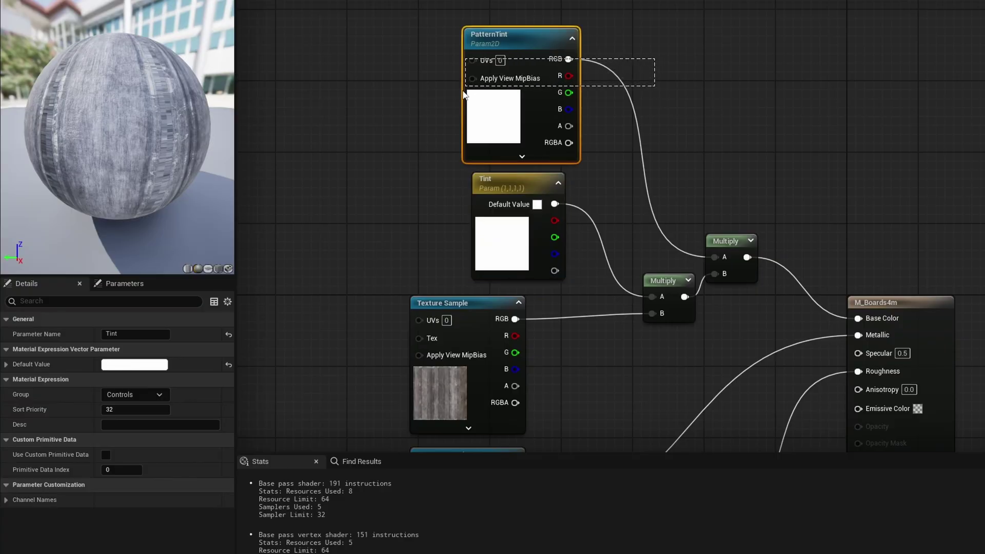
{"action": "left_click_drag", "start_coordinate": [656, 60], "coordinate": [452, 113]}
{"action": "mouse_move", "coordinate": [620, 384]}
{"action": "right_mouse_down"}
{"action": "mouse_move", "coordinate": [649, 243]}
{"action": "mouse_move", "coordinate": [633, 124]}
{"action": "right_mouse_up"}
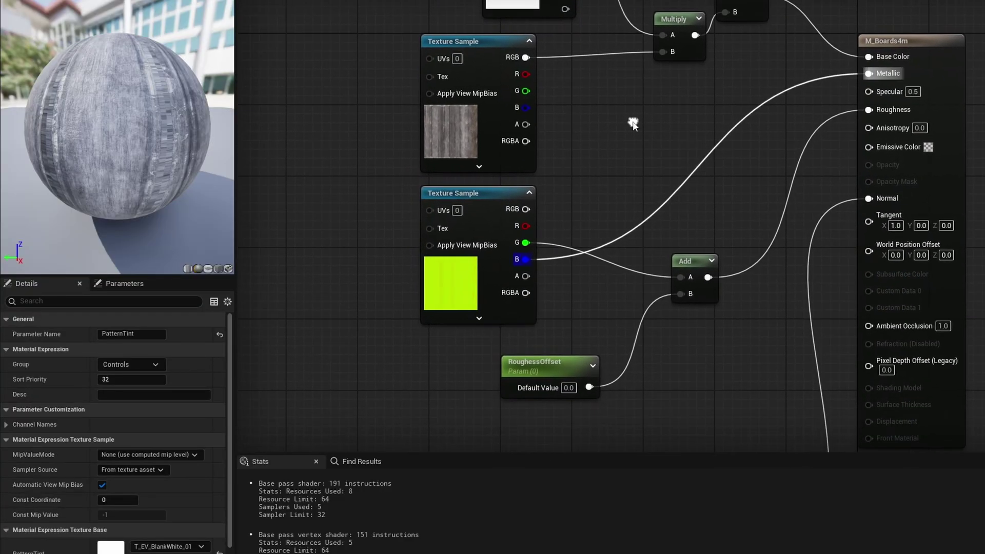
{"action": "left_click", "coordinate": [546, 367]}
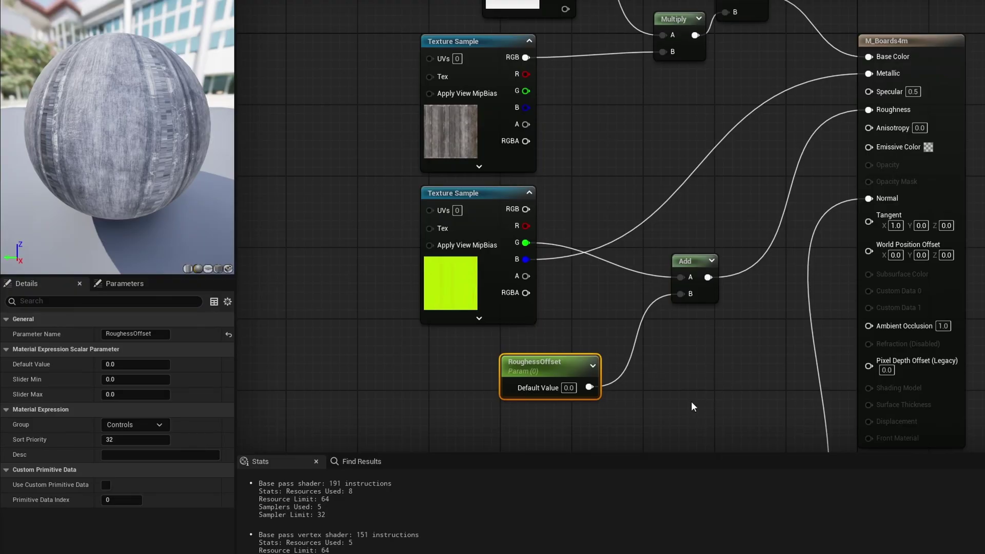
{"action": "right_click_drag", "start_coordinate": [678, 285], "coordinate": [651, 386]}
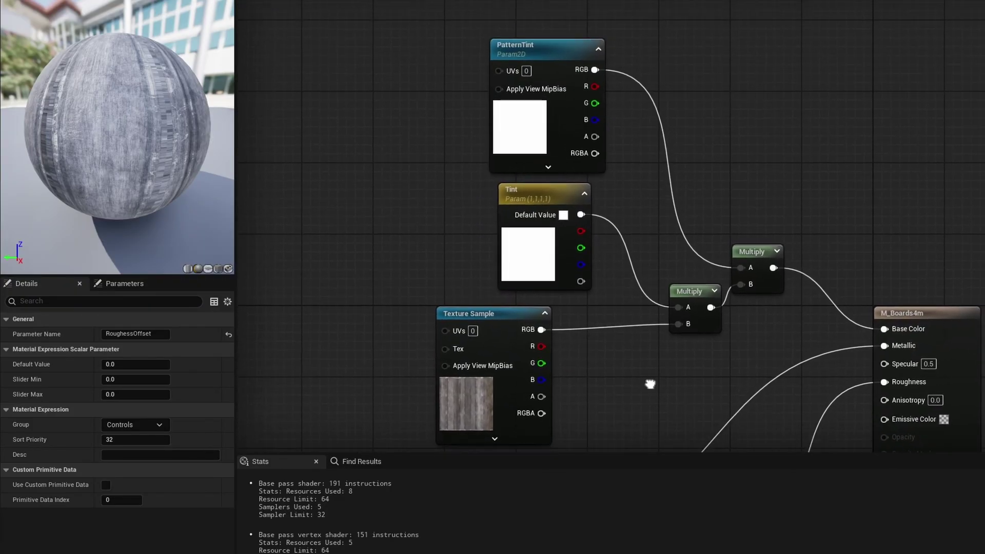
{"action": "left_click", "coordinate": [551, 254]}
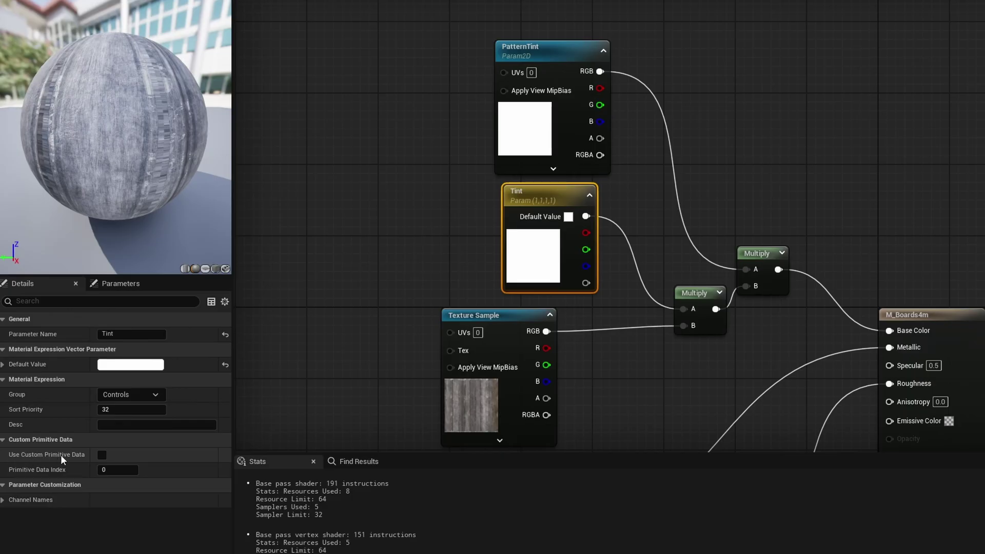
Step: Make the Tint parameter read its colour from custom primitive data
{"action": "left_click", "coordinate": [99, 455]}
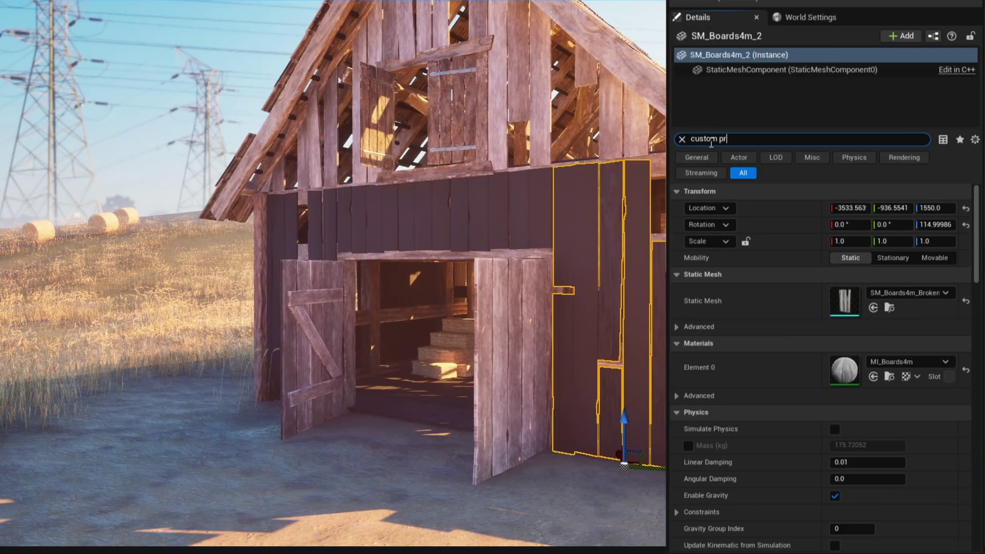
{"action": "type", "text": "imitive"}
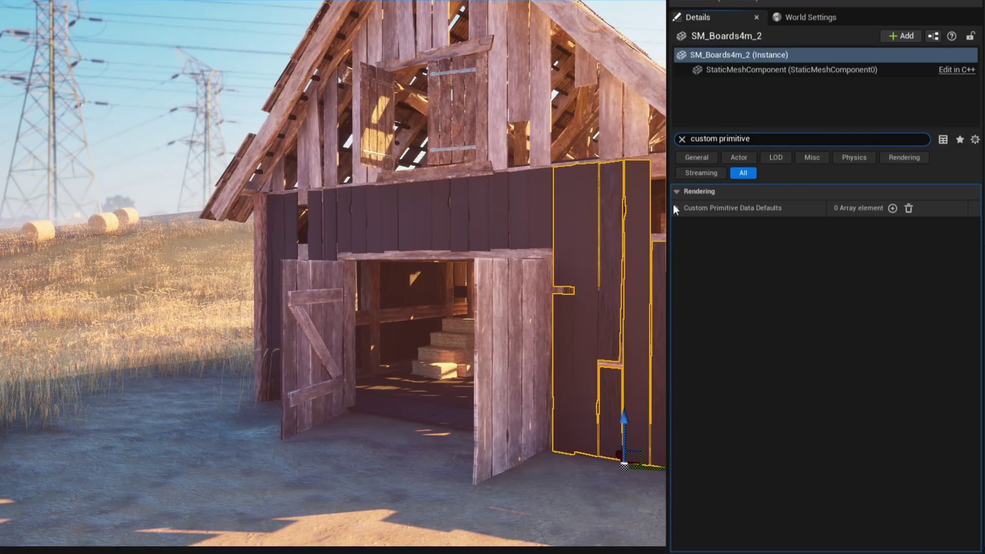
Step: Expand Custom Primitive Data Defaults and add default white Tint values for the panel
{"action": "left_click", "coordinate": [675, 207]}
{"action": "left_click", "coordinate": [686, 225]}
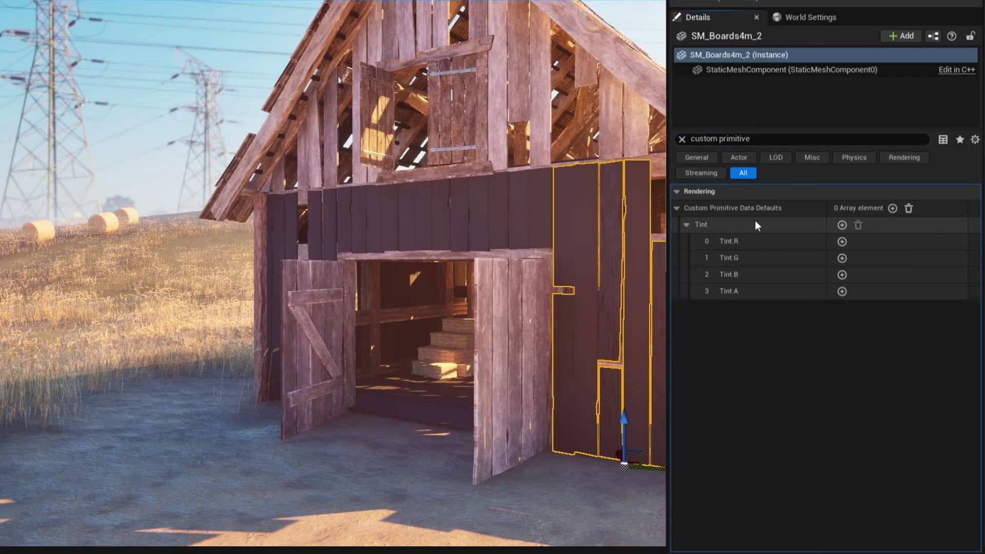
{"action": "left_click_drag", "start_coordinate": [740, 274], "coordinate": [812, 228]}
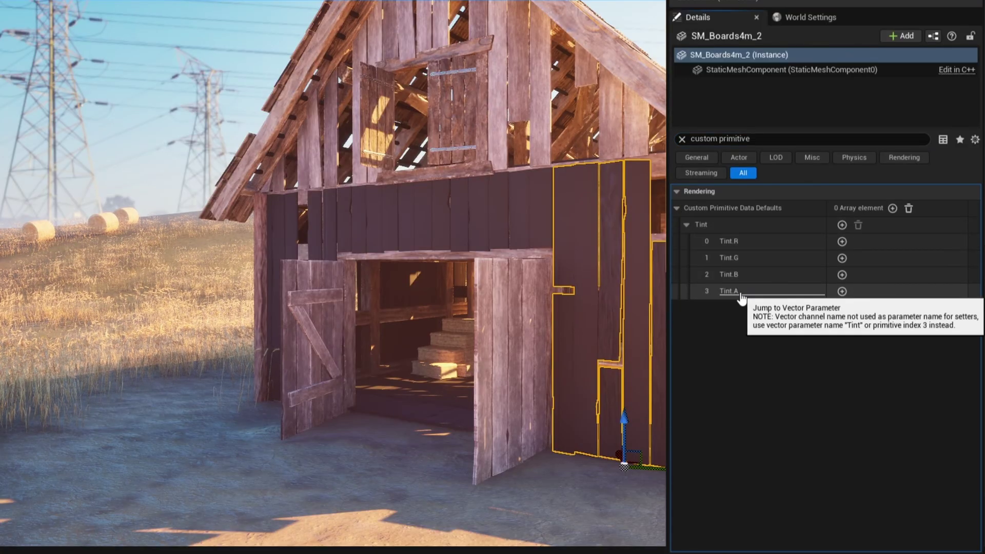
{"action": "left_click", "coordinate": [843, 224]}
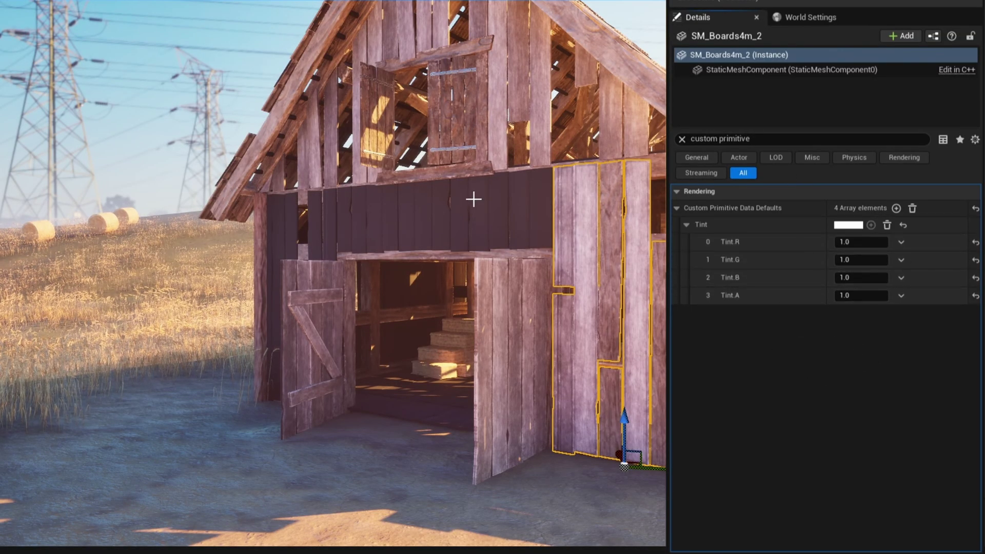
Step: Select the three dark boards above and beside the doorway and give them default Tint values
{"action": "left_click", "coordinate": [441, 212]}
{"action": "left_click", "coordinate": [377, 224], "text": "ctrl"}
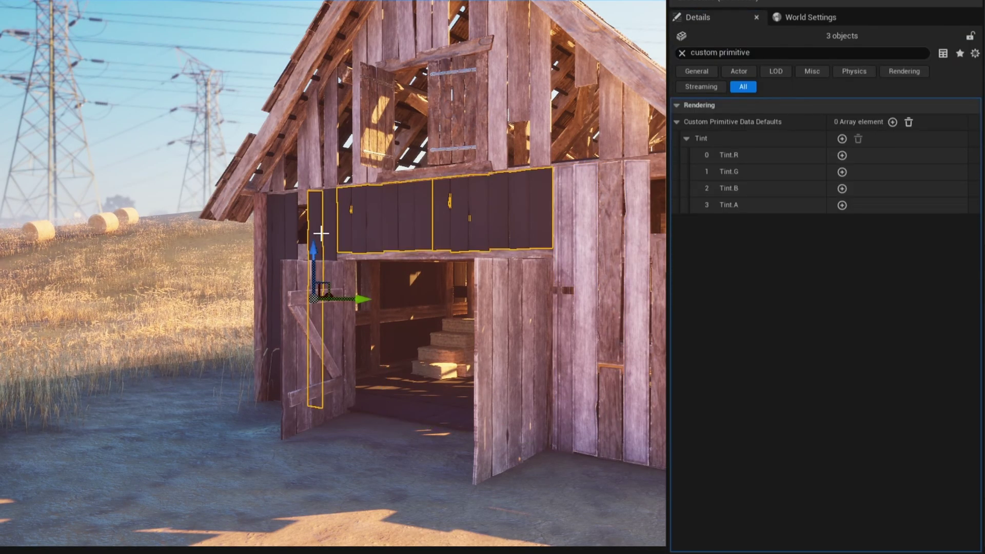
{"action": "left_click", "coordinate": [291, 230], "text": "ctrl"}
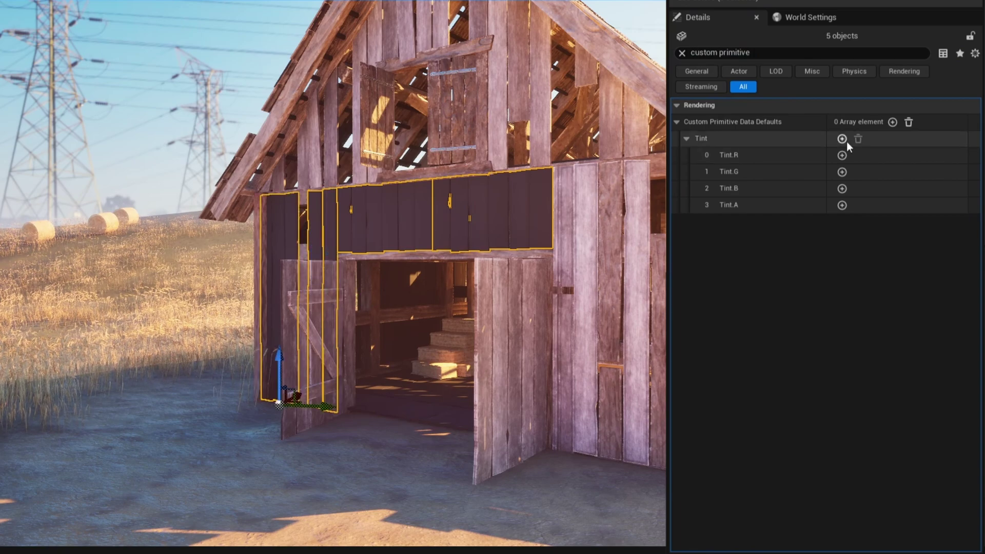
{"action": "left_click", "coordinate": [842, 138]}
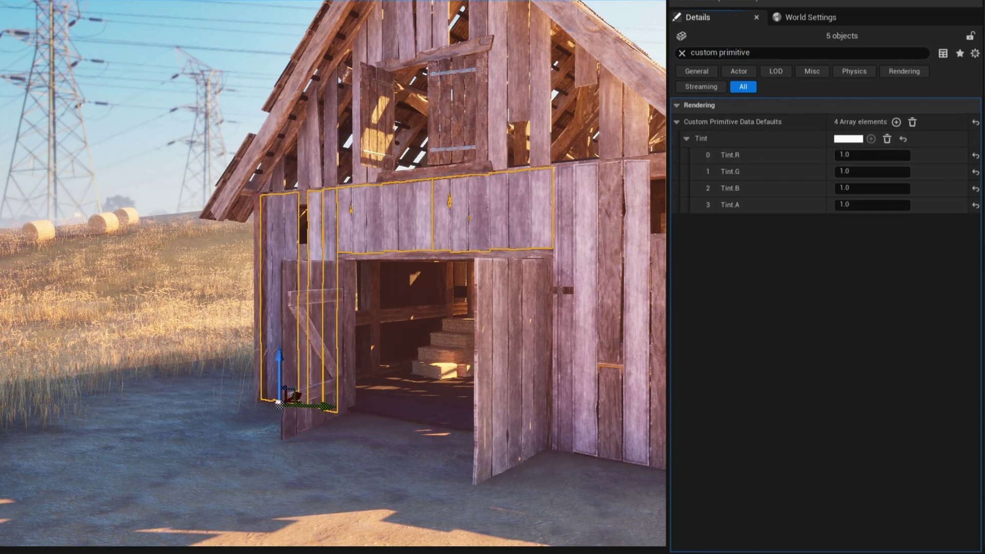
Step: Reselect the right wall panel and set its custom Tint to magenta
{"action": "left_click", "coordinate": [578, 209]}
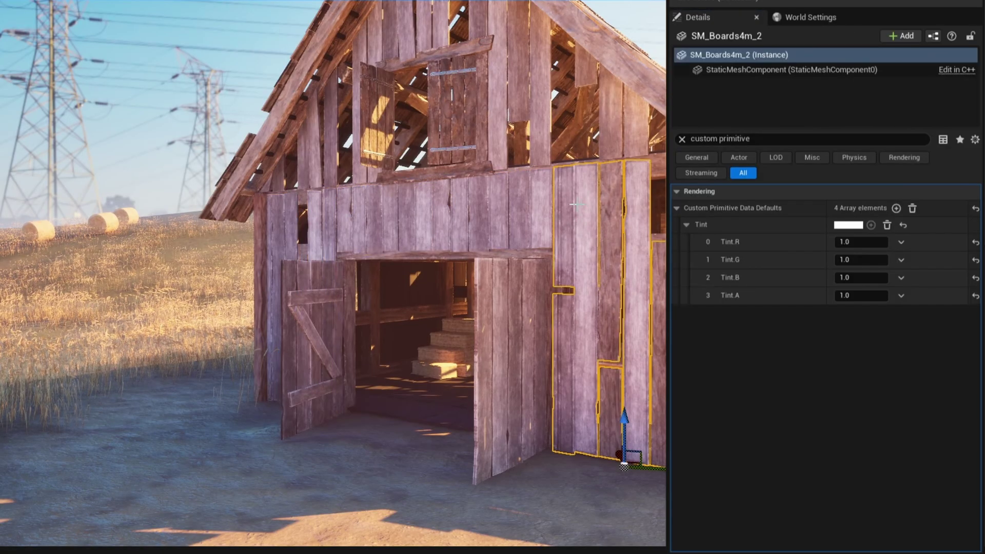
{"action": "left_click", "coordinate": [848, 225]}
{"action": "left_click", "coordinate": [681, 333]}
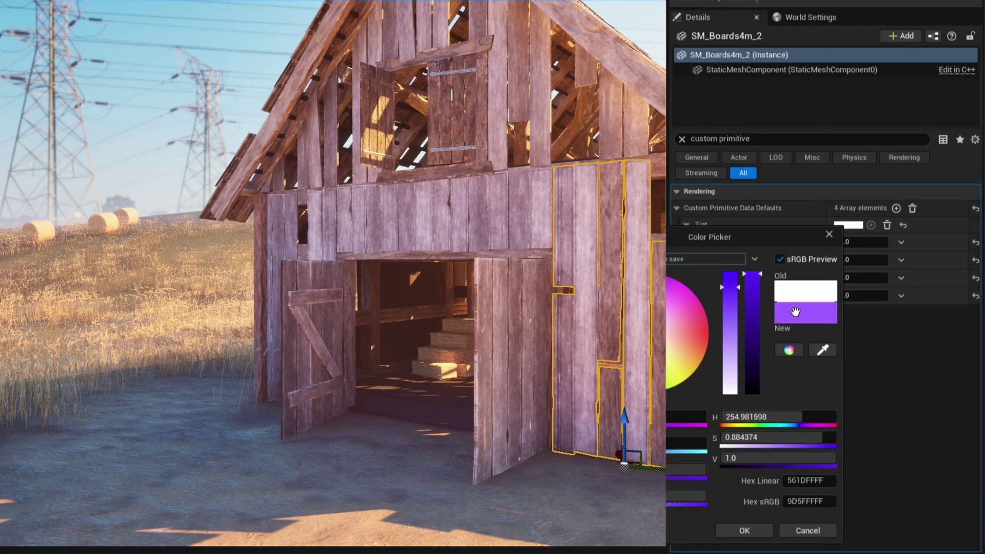
{"action": "left_click", "coordinate": [673, 287]}
{"action": "left_click", "coordinate": [747, 532]}
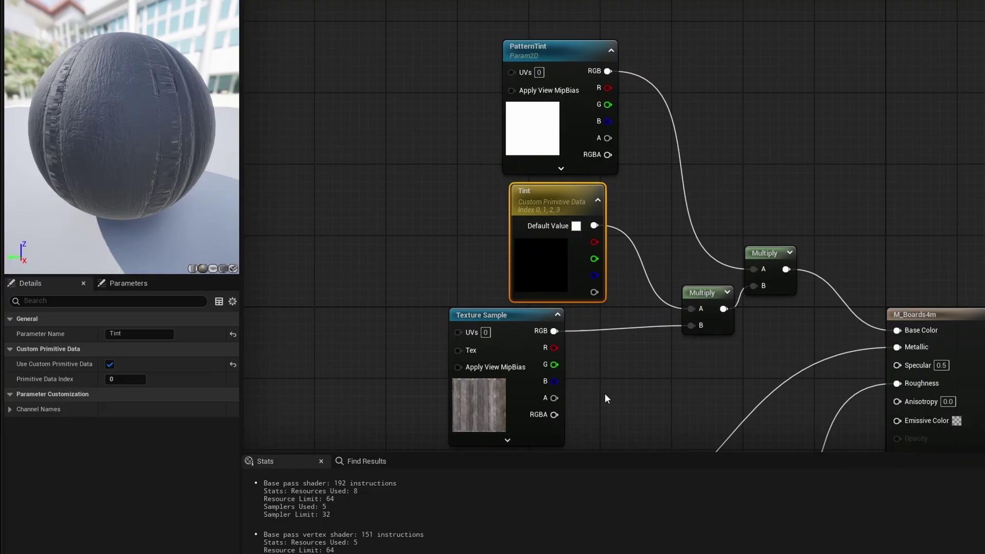
Step: Set RoughessOffset to use custom primitive data at primitive data index 4
{"action": "right_click_drag", "start_coordinate": [633, 408], "coordinate": [740, 64]}
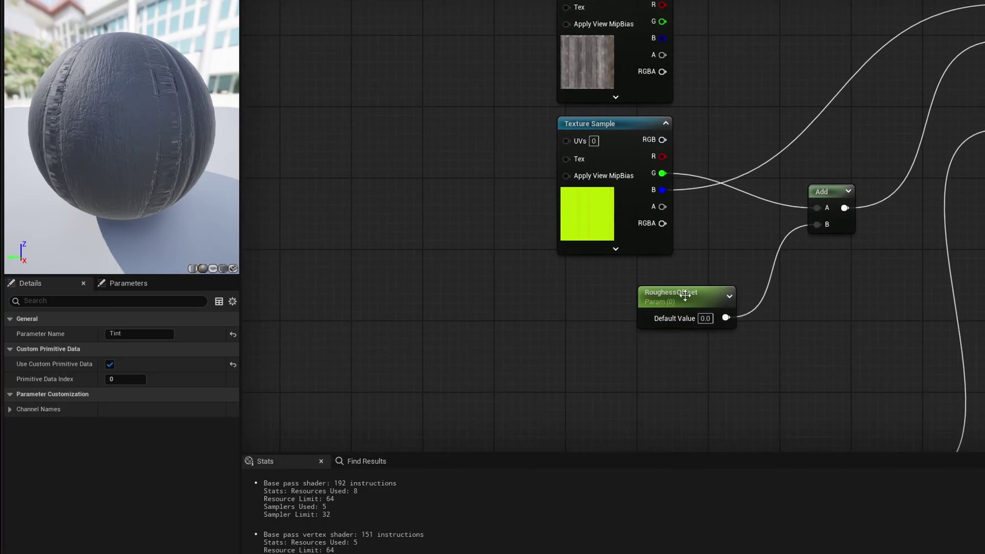
{"action": "left_click", "coordinate": [691, 295]}
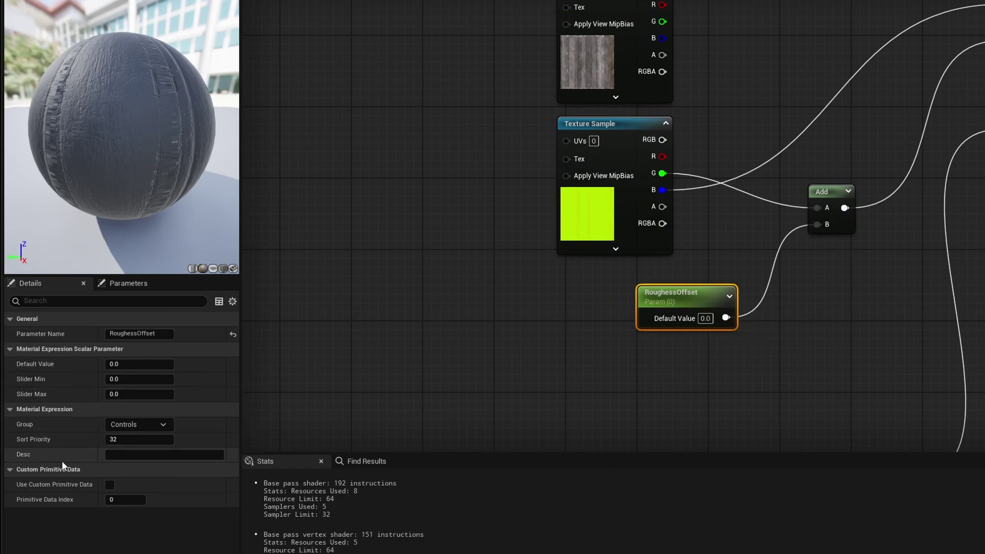
{"action": "left_click", "coordinate": [109, 485]}
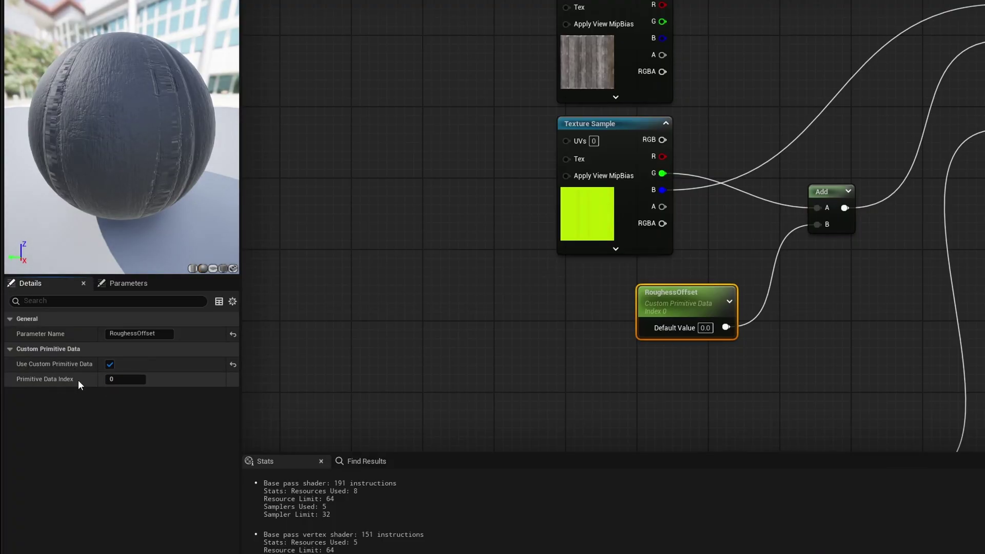
{"action": "right_click_drag", "start_coordinate": [510, 151], "coordinate": [473, 409]}
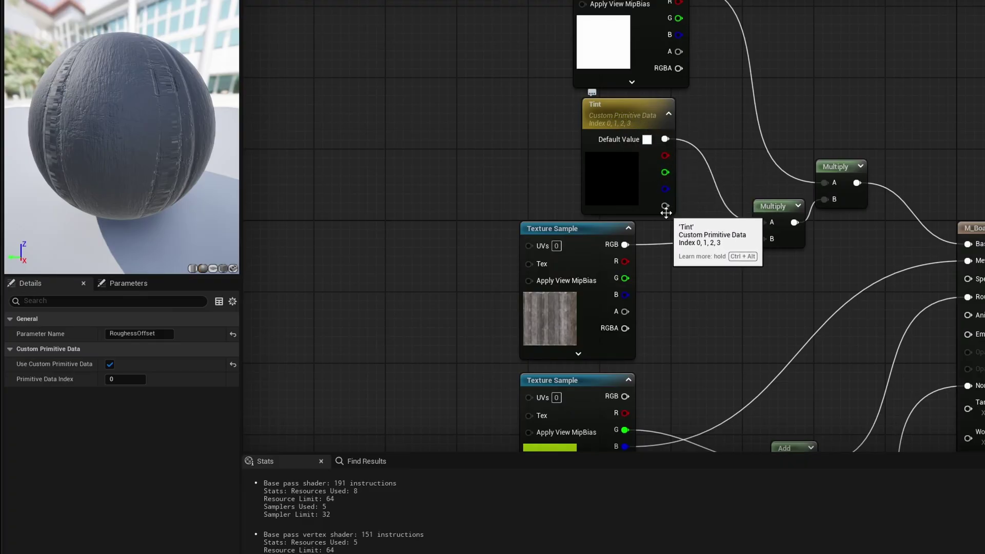
{"action": "right_click_drag", "start_coordinate": [665, 212], "coordinate": [720, 123]}
{"action": "type", "text": "4"}
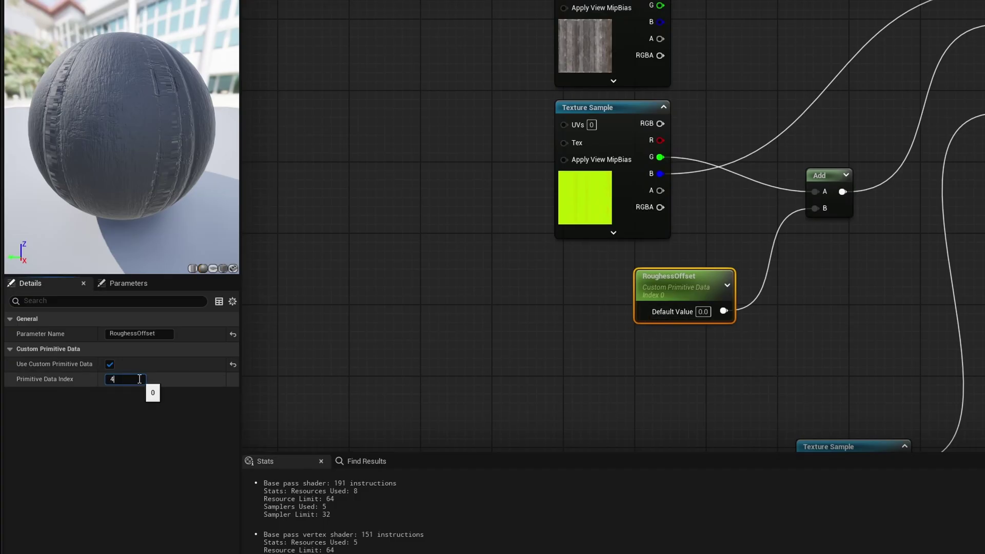
{"action": "key", "text": "Return"}
{"action": "right_click_drag", "start_coordinate": [644, 2], "coordinate": [651, 108]}
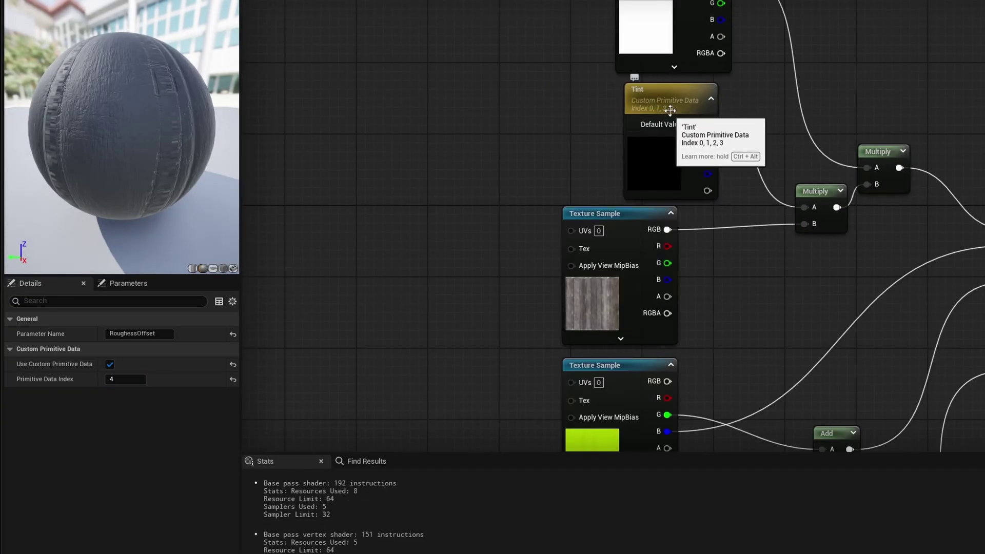
{"action": "right_click_drag", "start_coordinate": [687, 163], "coordinate": [668, 269]}
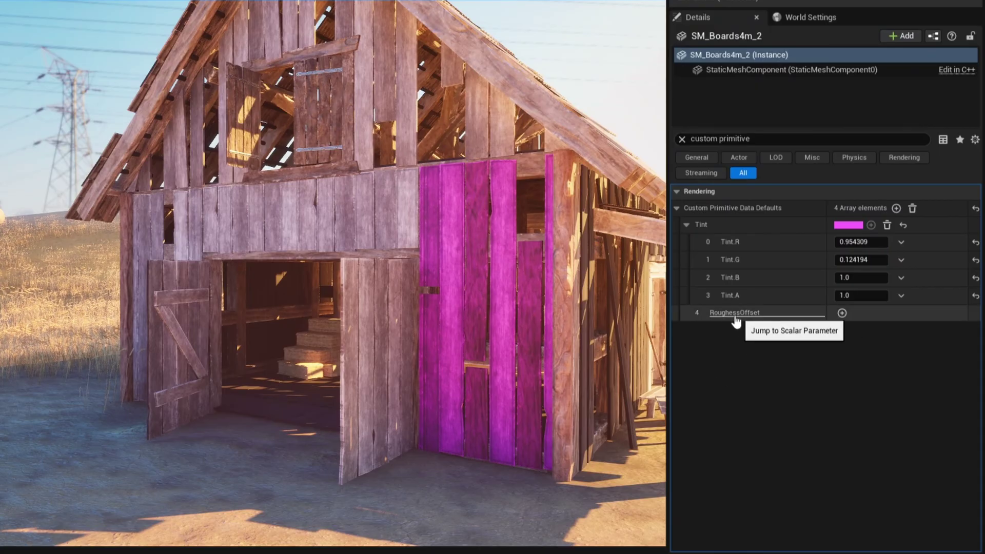
Step: Add a RoughessOffset default of -0.56 to the magenta panel, then select two other boards
{"action": "left_click", "coordinate": [737, 313]}
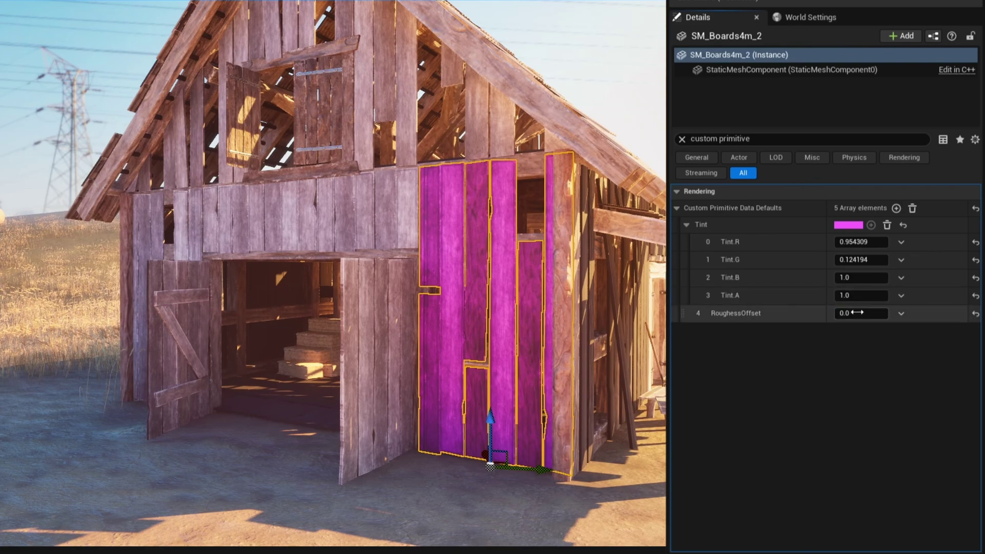
{"action": "left_click_drag", "start_coordinate": [860, 313], "coordinate": [831, 313]}
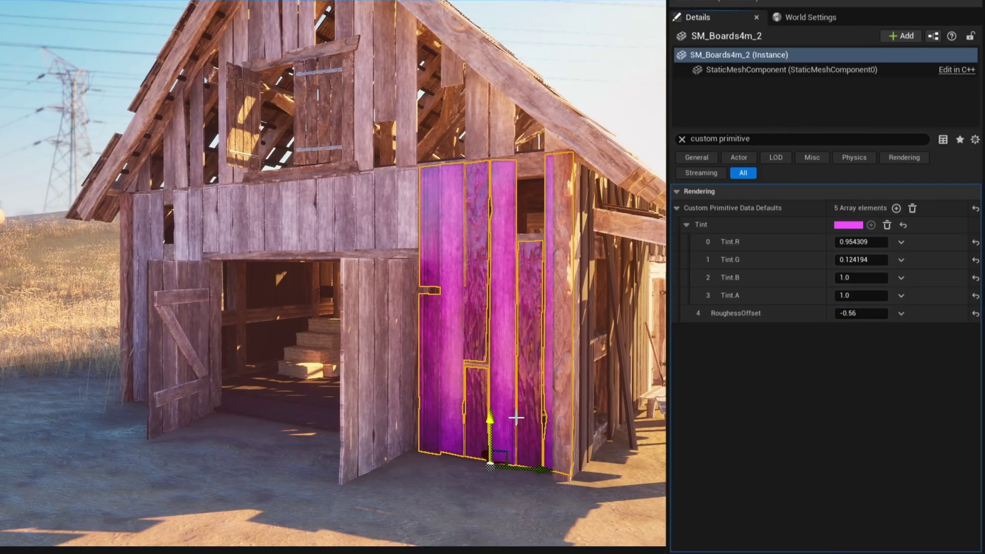
{"action": "left_click", "coordinate": [358, 211]}
{"action": "left_click", "coordinate": [180, 236], "text": "ctrl"}
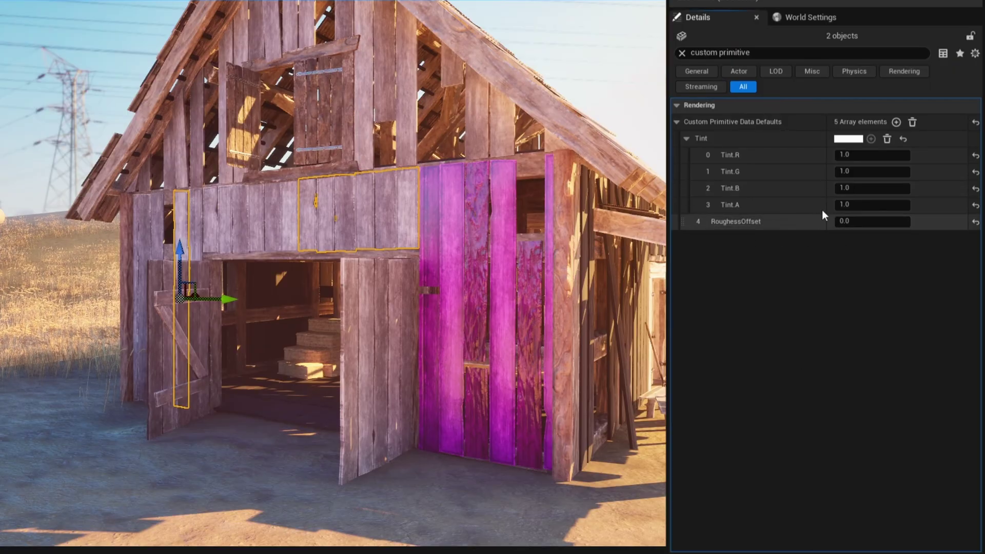
{"action": "left_click", "coordinate": [848, 140]}
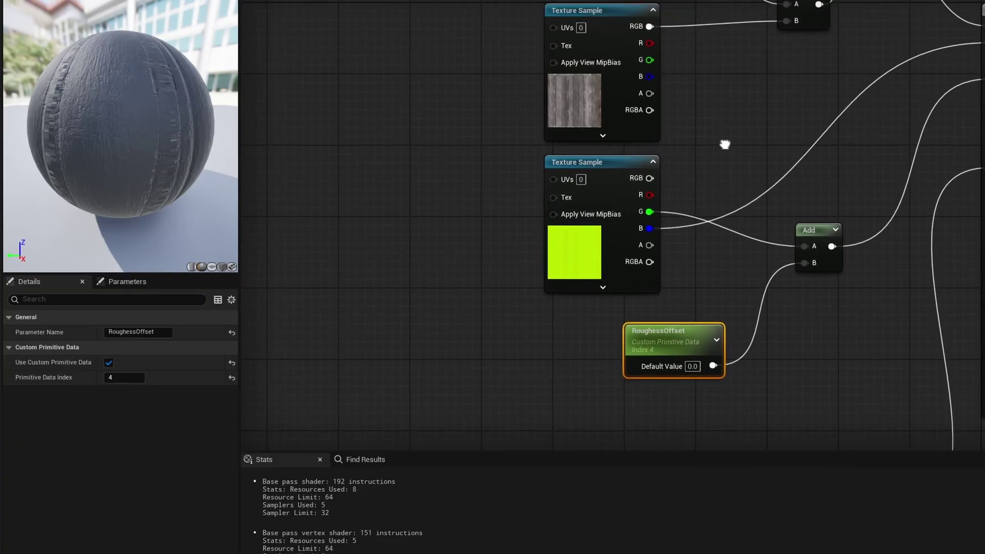
Step: Select the PatternTint Param2D node to show its Controls group, priority 32 and white texture
{"action": "right_click_drag", "start_coordinate": [713, 353], "coordinate": [735, 450]}
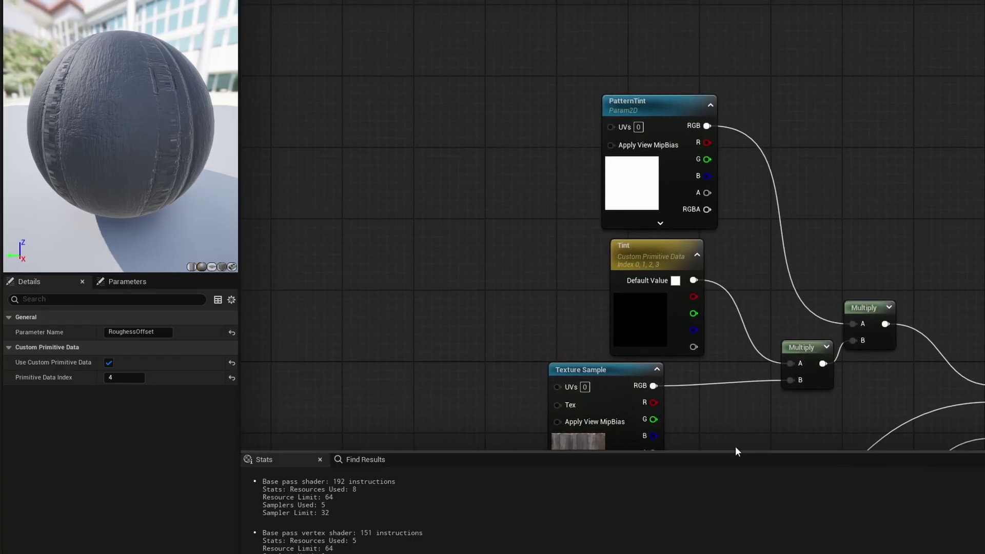
{"action": "left_click", "coordinate": [630, 195]}
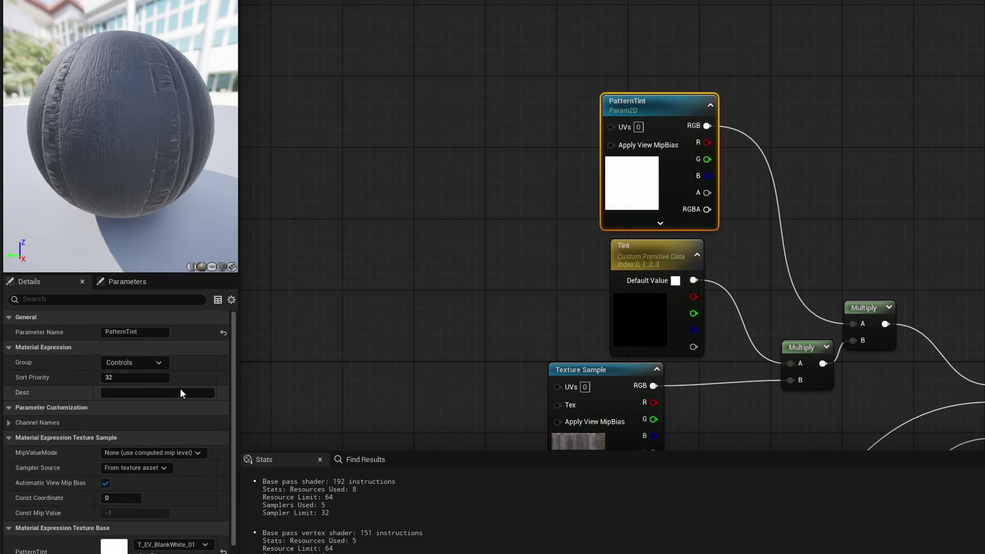
{"action": "scroll", "coordinate": [71, 410], "scroll_direction": "down", "scroll_amount": 2}
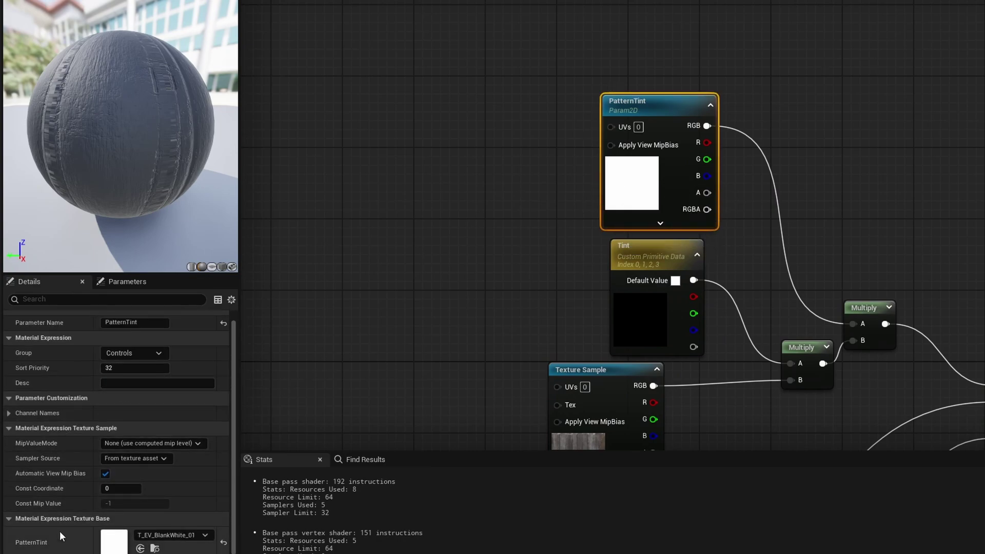
{"action": "scroll", "coordinate": [59, 531], "scroll_direction": "up", "scroll_amount": 1}
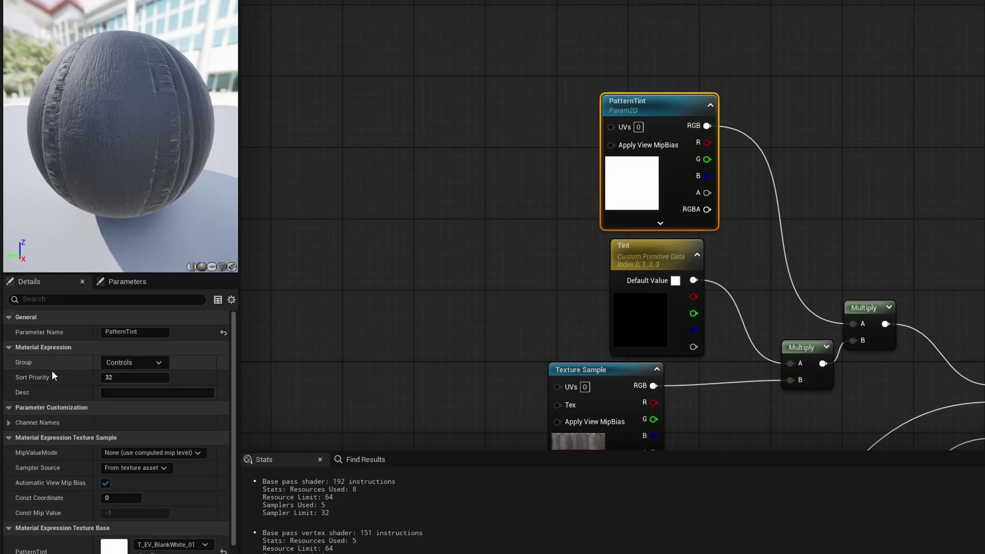
{"action": "scroll", "coordinate": [52, 375], "scroll_direction": "down", "scroll_amount": 3}
{"action": "scroll", "coordinate": [49, 405], "scroll_direction": "up", "scroll_amount": 3}
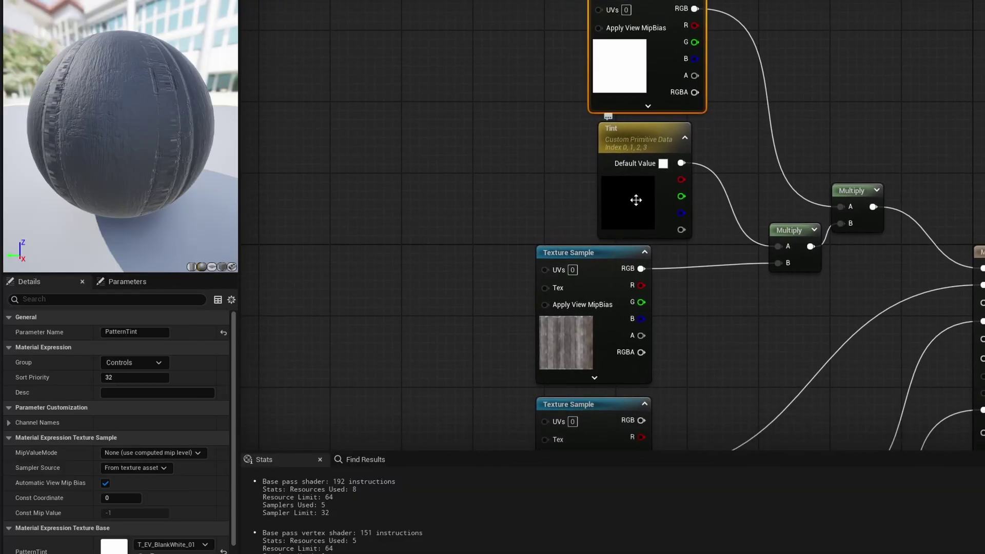
Step: Turn off Use Custom Primitive Data on the Tint parameter and select the RoughessOffset node
{"action": "left_click", "coordinate": [636, 199]}
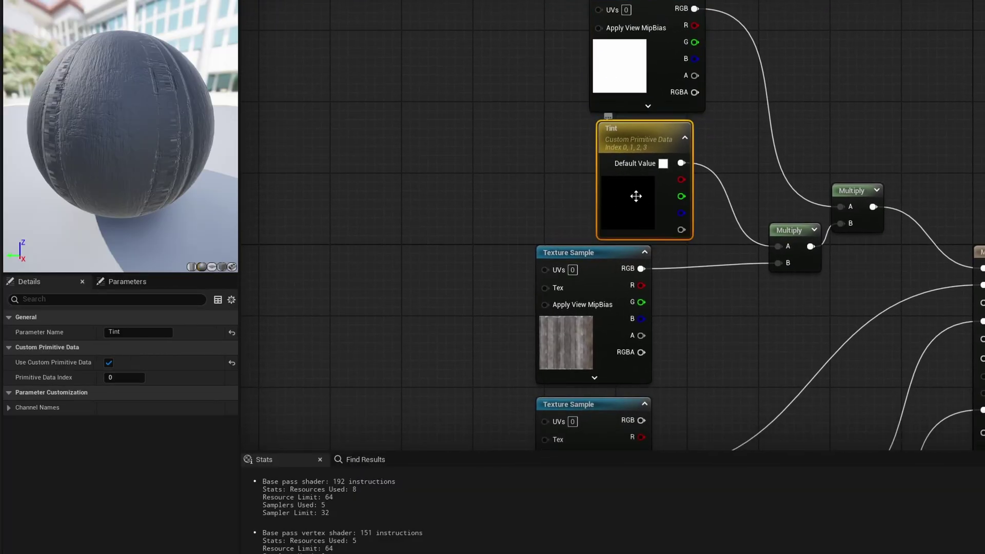
{"action": "left_click", "coordinate": [109, 363]}
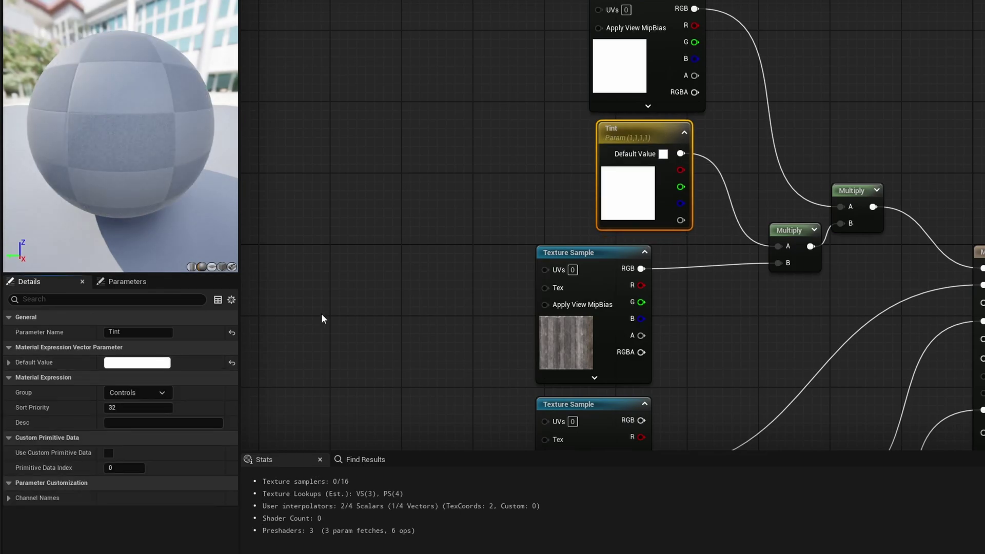
{"action": "left_click", "coordinate": [650, 312]}
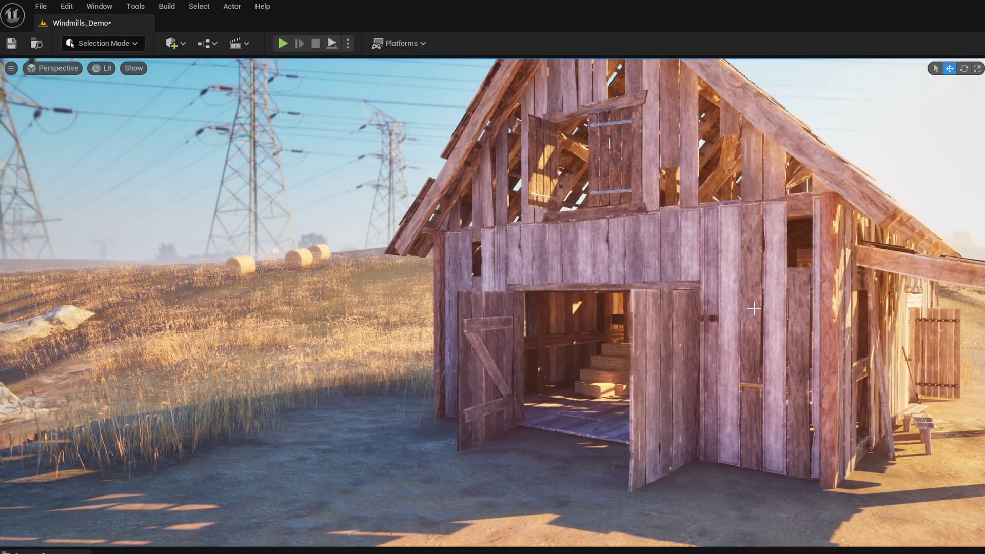
Step: Open the project's plugin list from the Edit menu
{"action": "left_click", "coordinate": [70, 10]}
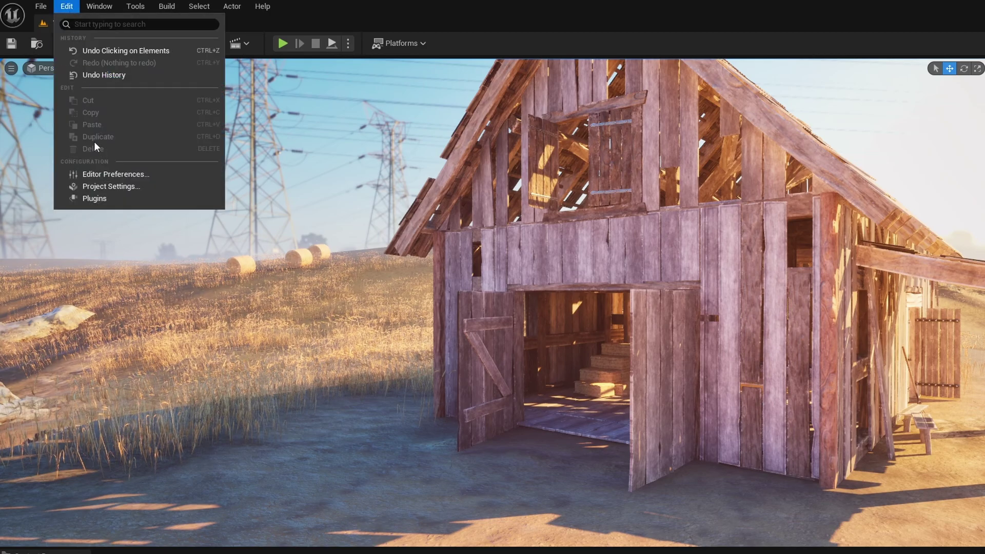
{"action": "left_click", "coordinate": [112, 199]}
{"action": "type", "text": "virtual"}
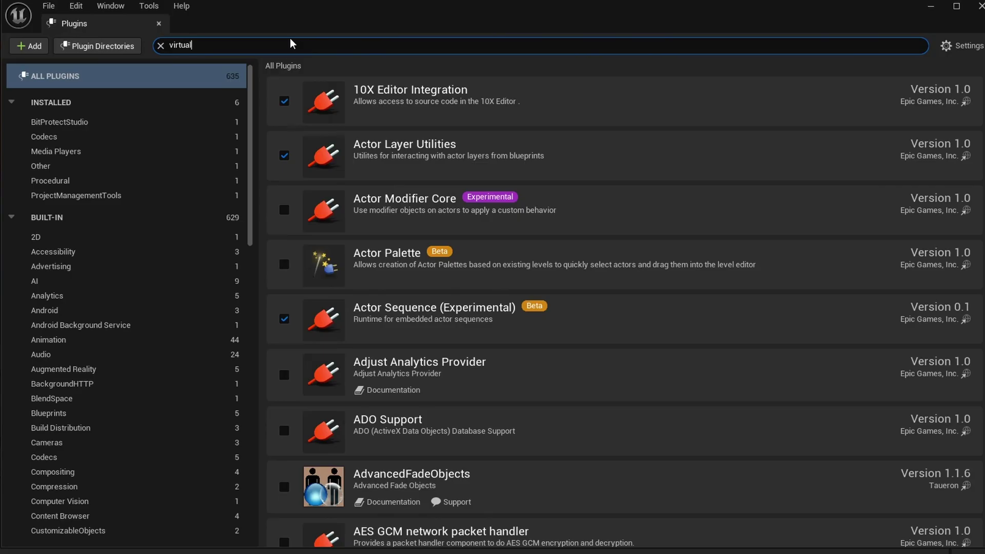
{"action": "type", "text": "camera"}
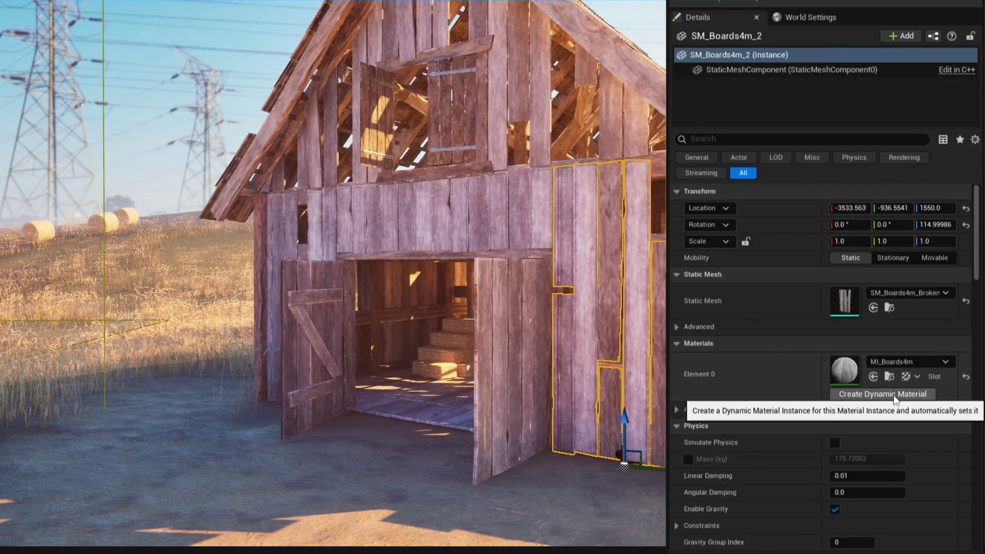
Step: Create a dynamic material on Element 0 for the selected boards, then revert it
{"action": "left_click", "coordinate": [895, 395]}
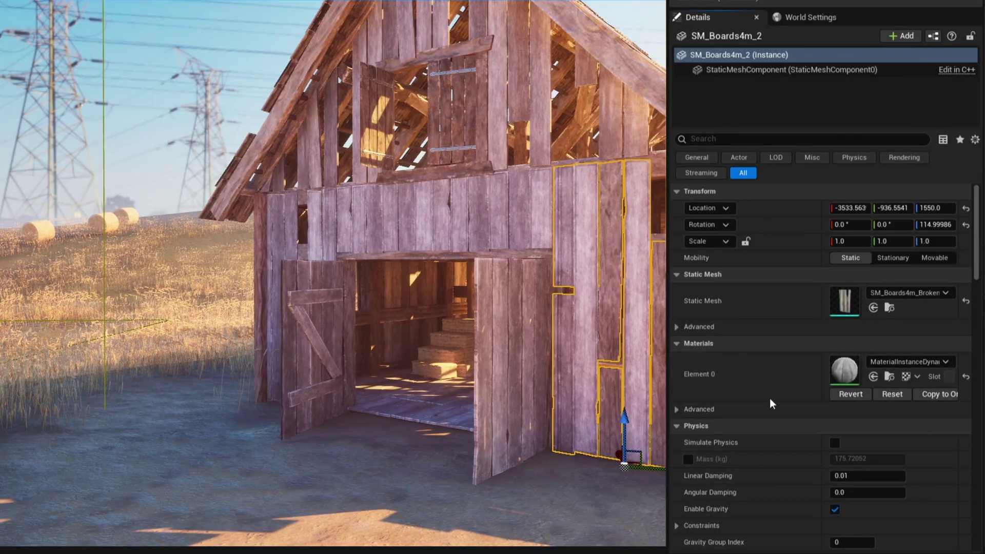
{"action": "left_click", "coordinate": [849, 394]}
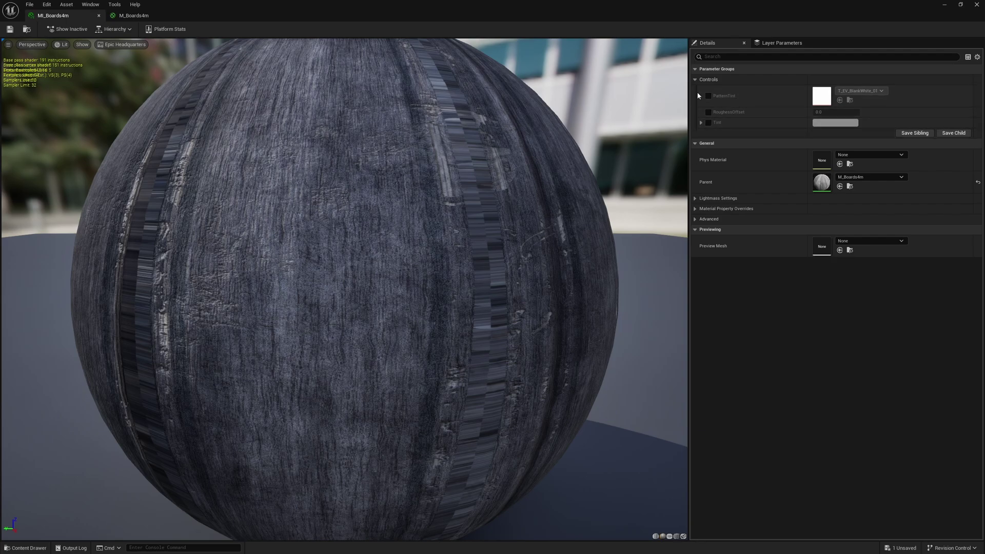
Step: Enable the RoughnessOffset and Tint parameter overrides in MI_Boards4m, then return to the level
{"action": "left_click", "coordinate": [708, 111]}
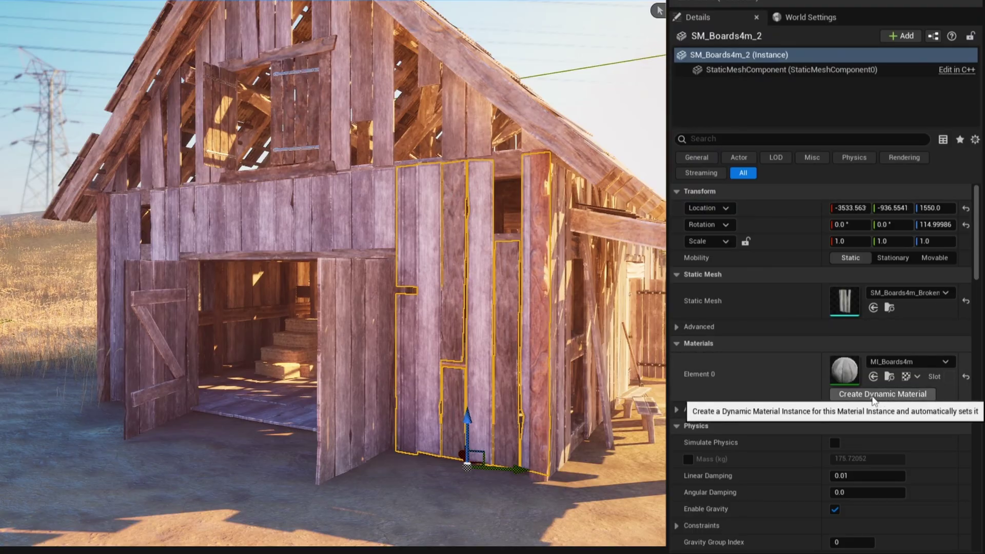
Step: Give the right panel boards a dynamic material: roughness offset -0.48, light blue tint, fog mask pattern
{"action": "left_click", "coordinate": [874, 395]}
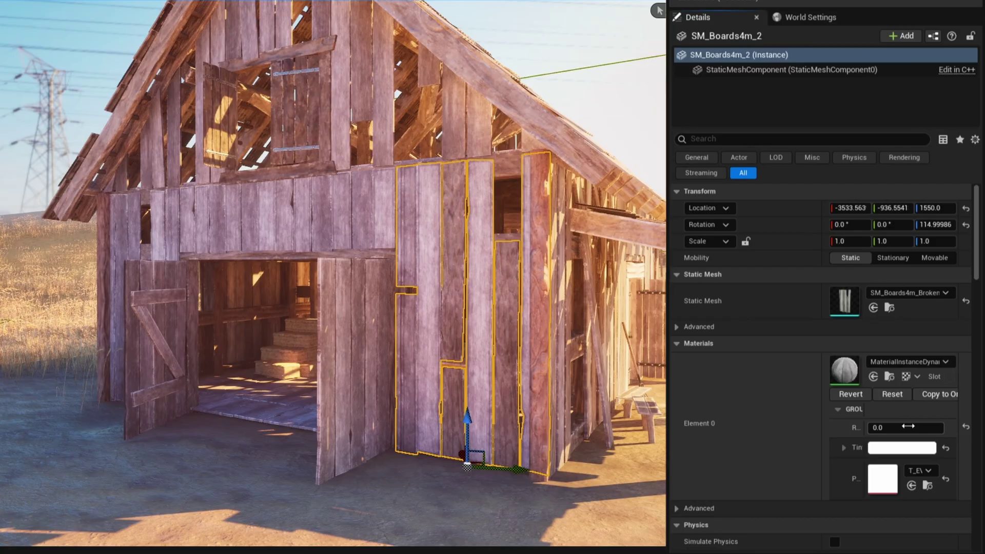
{"action": "mouse_move", "coordinate": [901, 427]}
{"action": "left_mouse_down"}
{"action": "mouse_move", "coordinate": [885, 427]}
{"action": "mouse_move", "coordinate": [902, 427]}
{"action": "left_mouse_up"}
{"action": "left_click", "coordinate": [893, 449]}
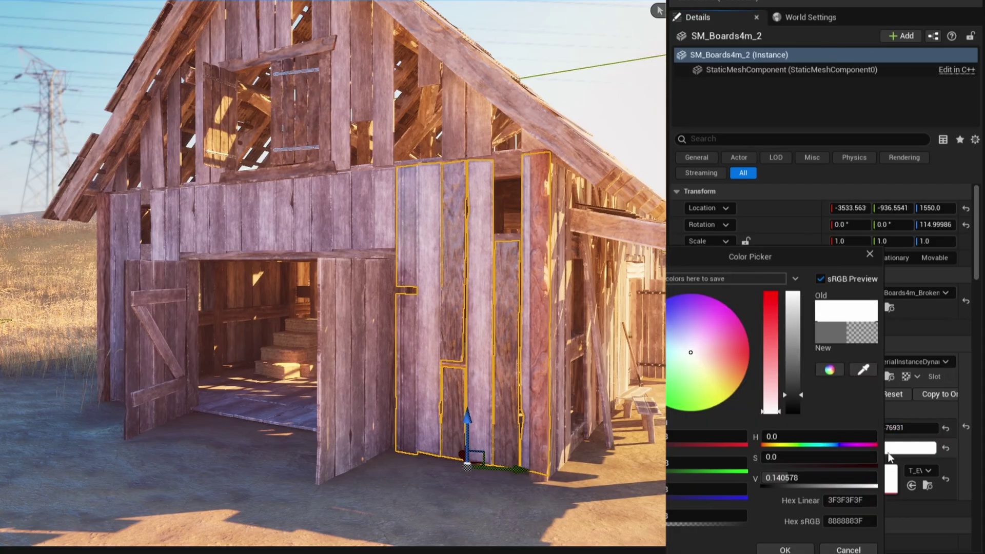
{"action": "left_click_drag", "start_coordinate": [724, 384], "coordinate": [669, 306]}
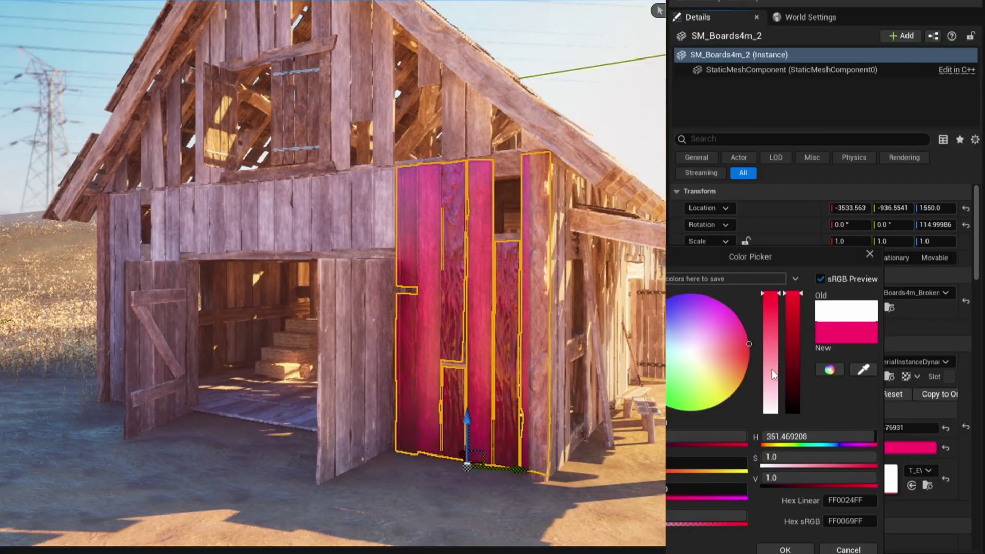
{"action": "mouse_move", "coordinate": [669, 306]}
{"action": "left_mouse_down"}
{"action": "mouse_move", "coordinate": [685, 327]}
{"action": "mouse_move", "coordinate": [673, 304]}
{"action": "left_mouse_up"}
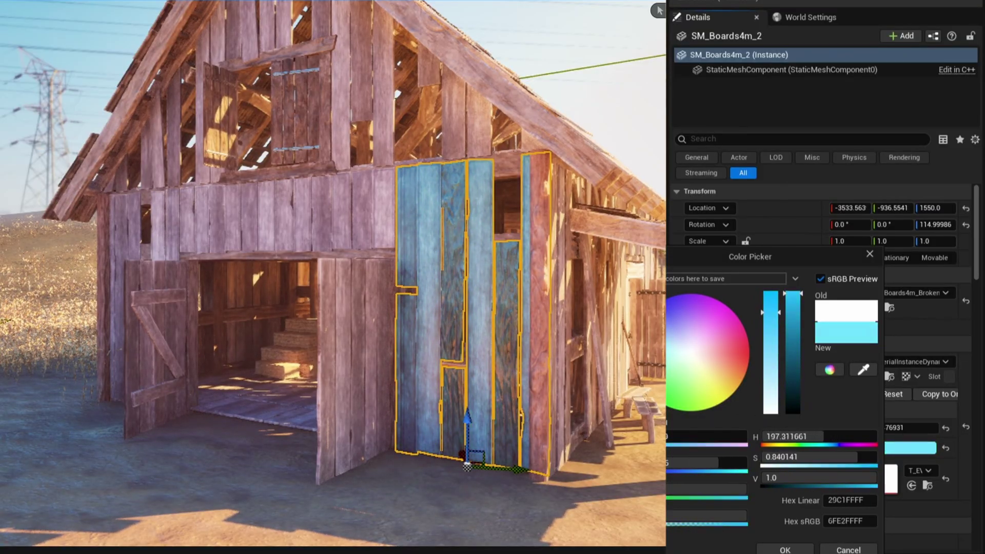
{"action": "key", "text": "Escape"}
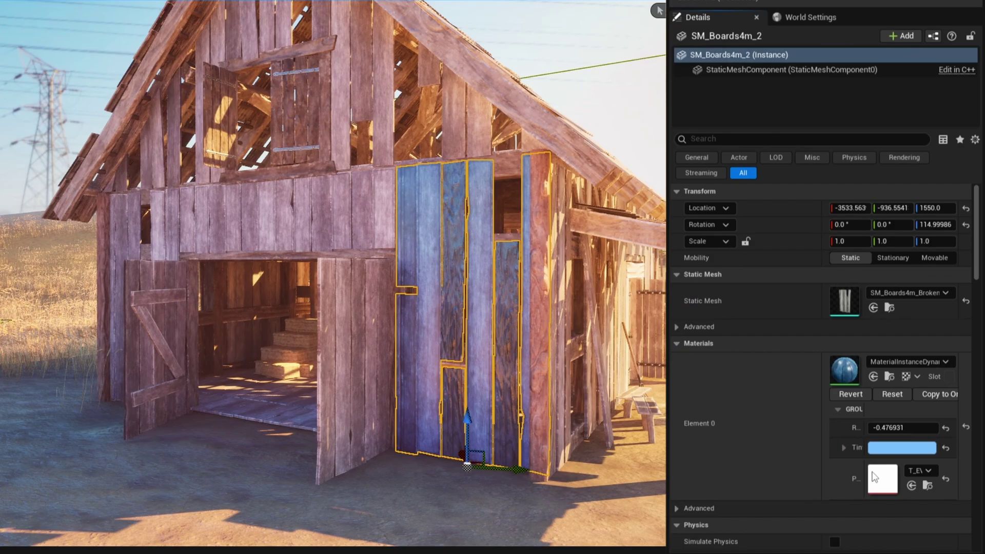
{"action": "left_click", "coordinate": [929, 471]}
{"action": "left_click", "coordinate": [909, 416]}
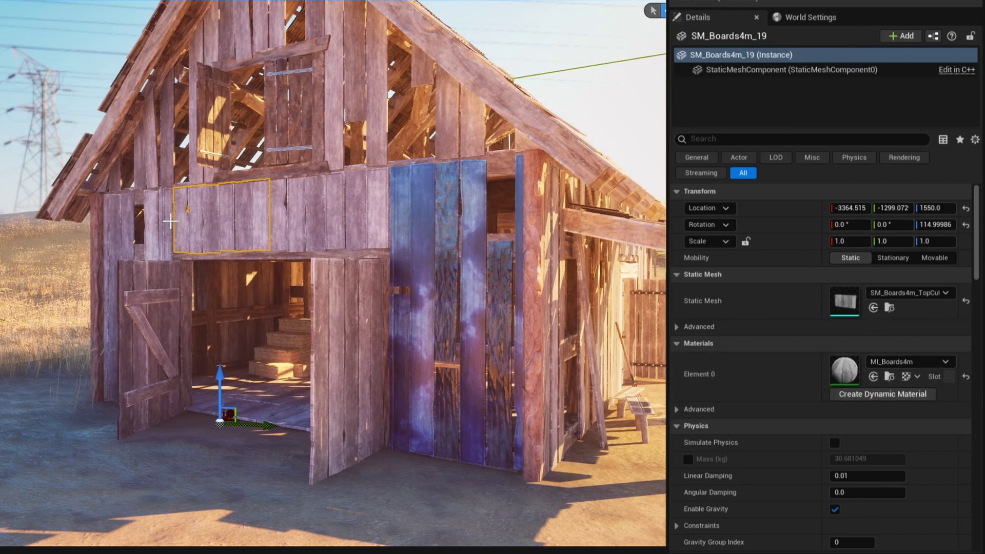
Step: Create dynamic material instances for the selected boards above the doorway
{"action": "left_click", "coordinate": [165, 224], "text": "ctrl"}
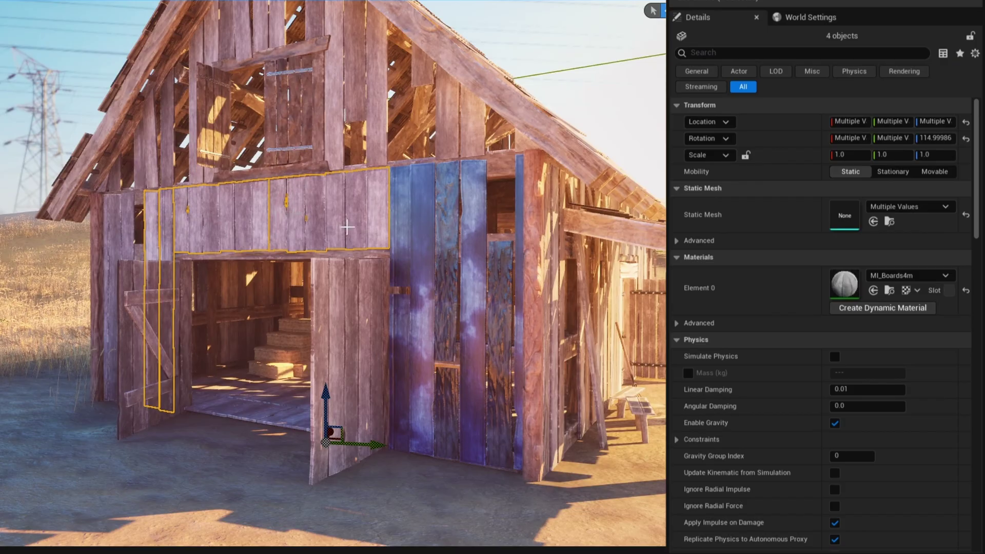
{"action": "left_click", "coordinate": [889, 309]}
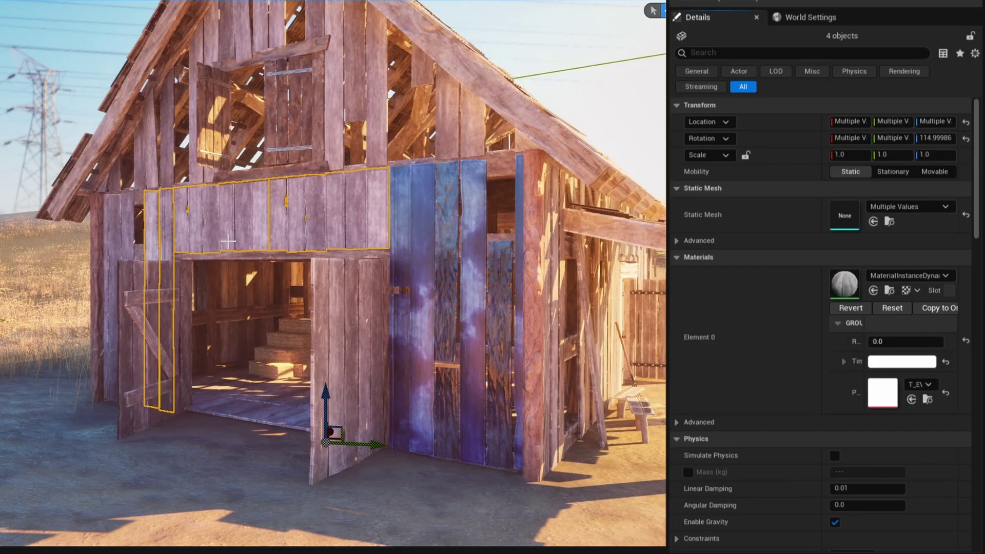
{"action": "left_click", "coordinate": [293, 212]}
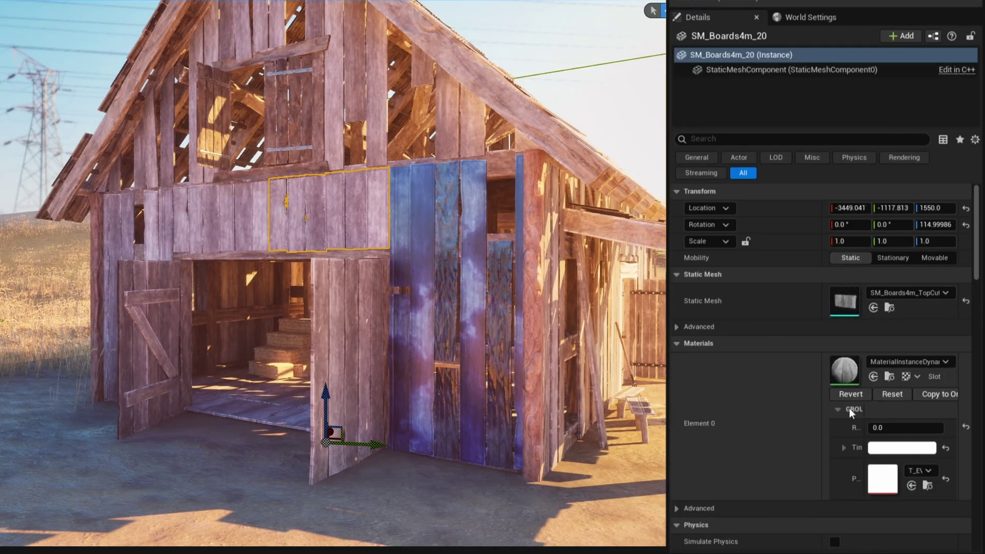
Step: Tint the board above the doorway green and give it a radial gradient pattern texture
{"action": "left_click", "coordinate": [910, 451]}
{"action": "left_click_drag", "start_coordinate": [669, 371], "coordinate": [682, 388]}
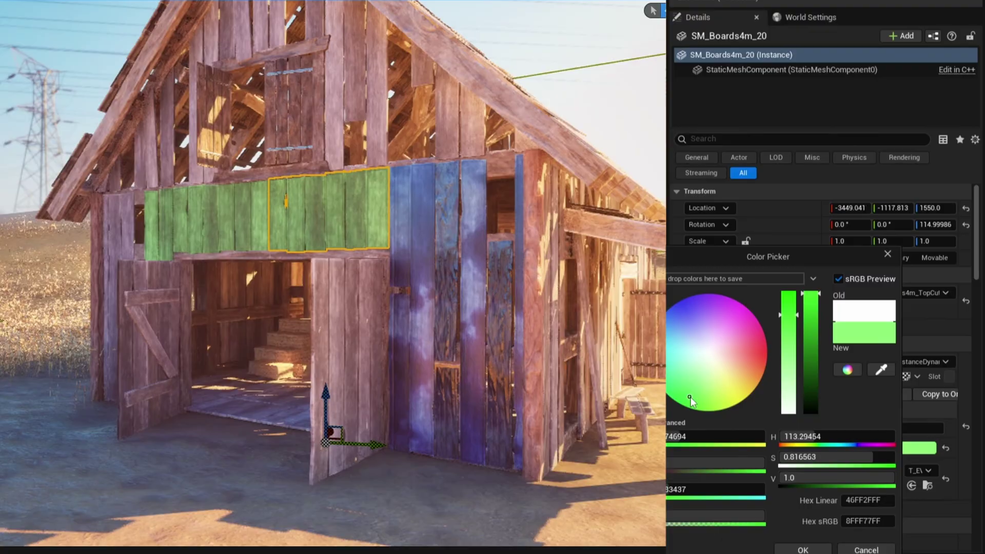
{"action": "key", "text": "Return"}
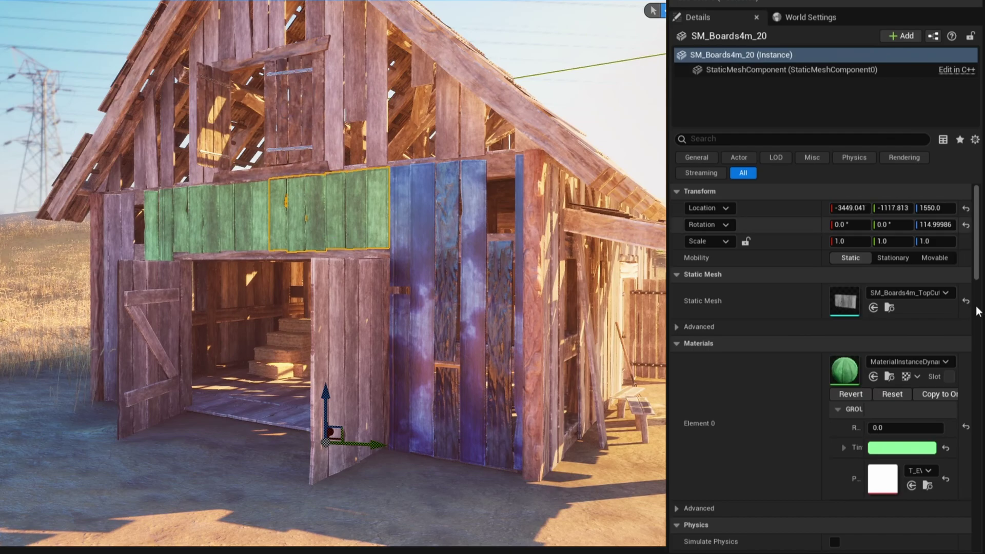
{"action": "left_click", "coordinate": [922, 470]}
{"action": "left_click", "coordinate": [900, 409]}
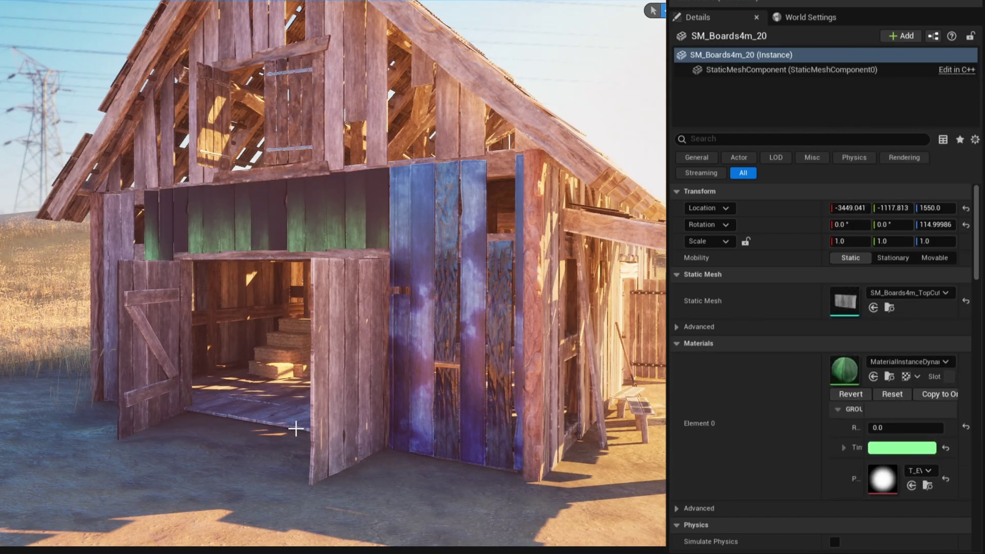